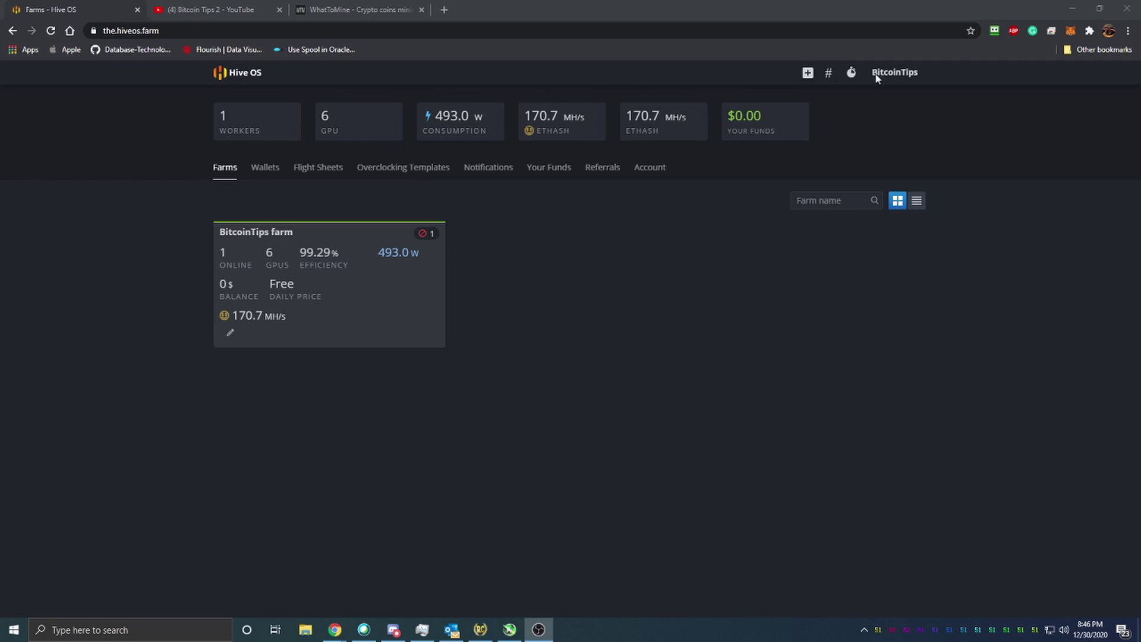
Switch to the '(4) Bitcoin Tips 2 - YouTube' tab showing 10 subscribers and no uploads.
{"action": "left_click", "coordinate": [228, 9]}
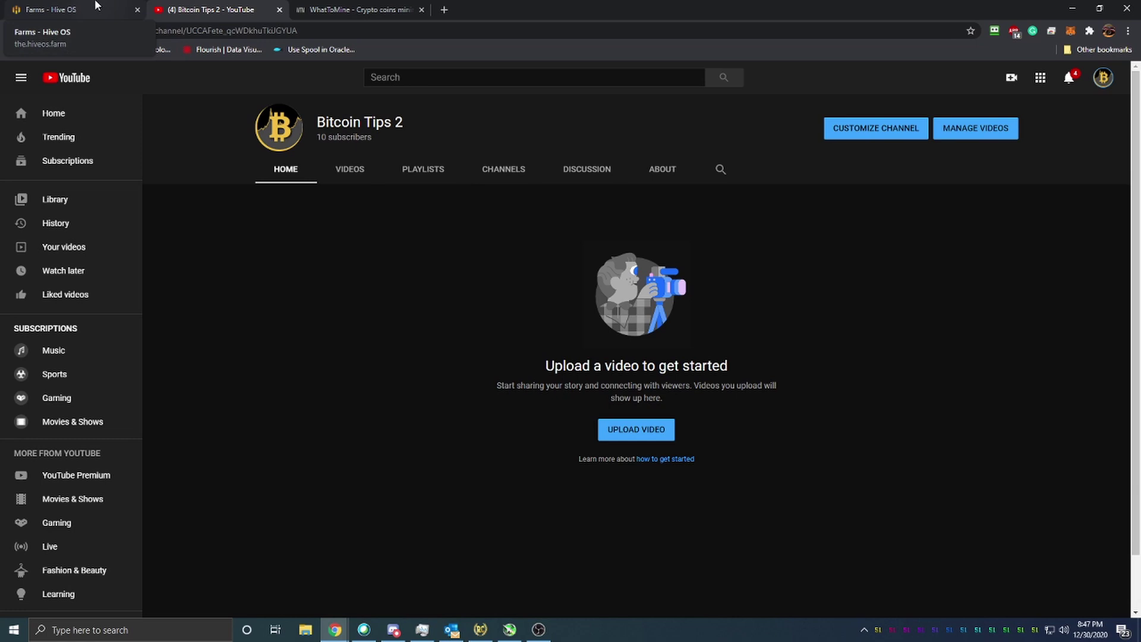
Switch back to the 'Farms - Hive OS' tab showing the BitcoinTips farm at 170.7 MH/s.
{"action": "left_click", "coordinate": [97, 6]}
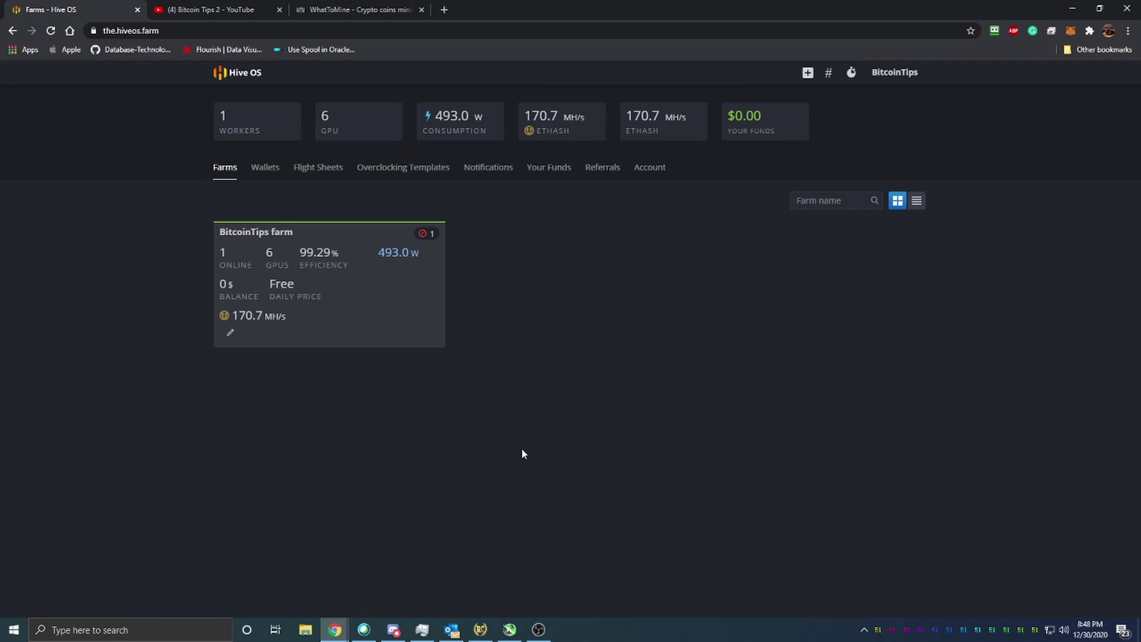
Load coinmarketcap.com in a new Chrome tab.
{"action": "left_click", "coordinate": [447, 10]}
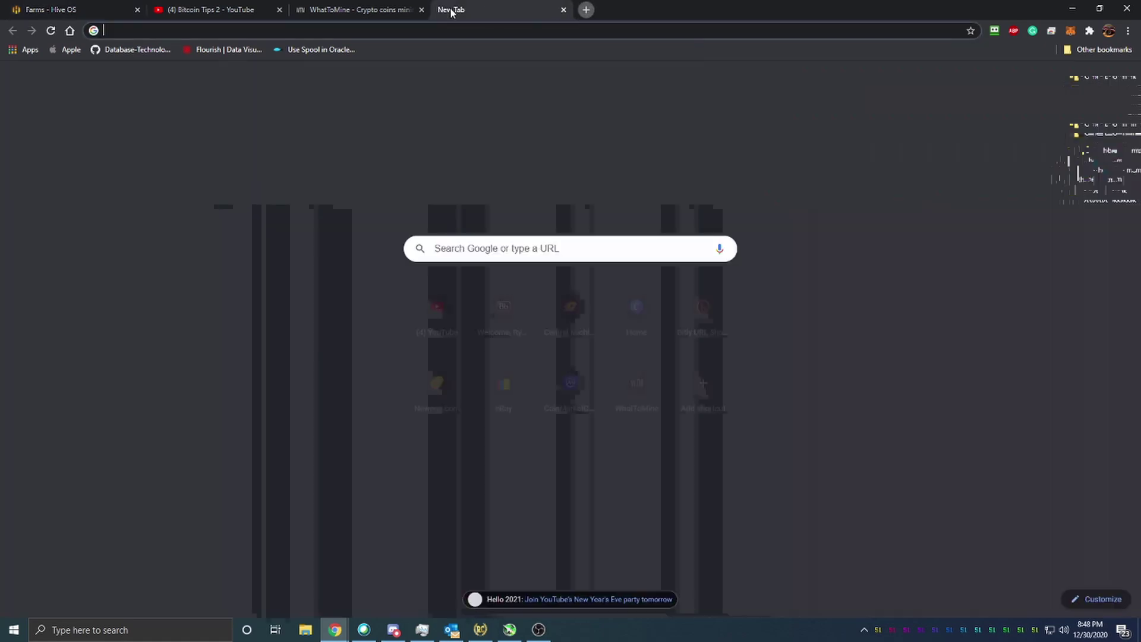
{"action": "type", "text": "coinmarketcap.com"}
{"action": "key", "text": "Return"}
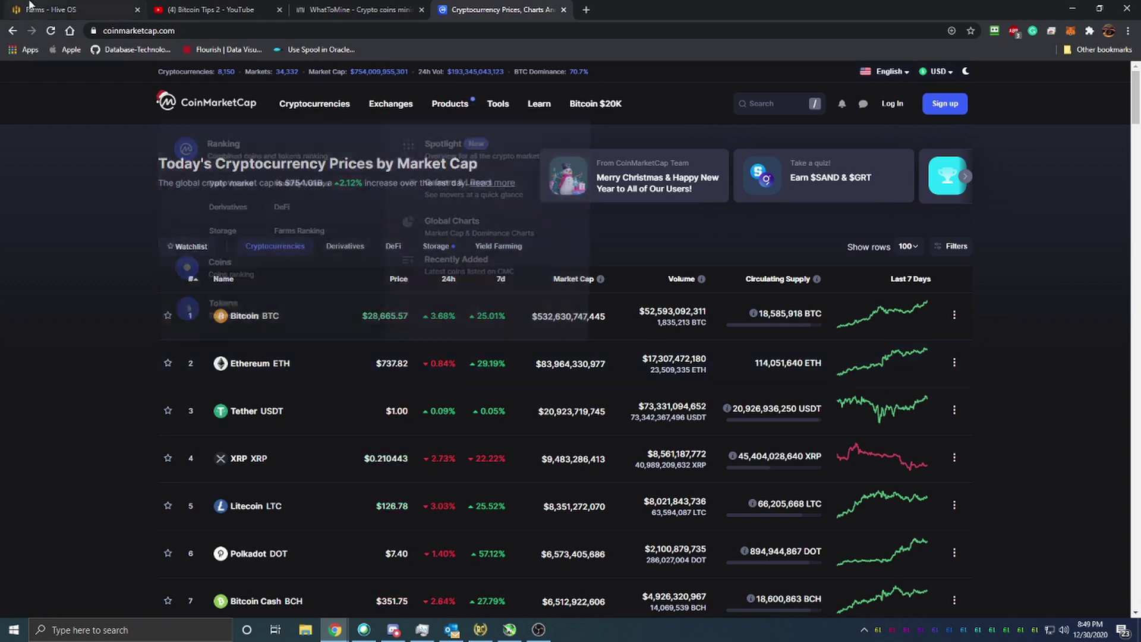
Leave the CoinMarketCap prices and return to the 'Farms - Hive OS' tab.
{"action": "left_click", "coordinate": [48, 9]}
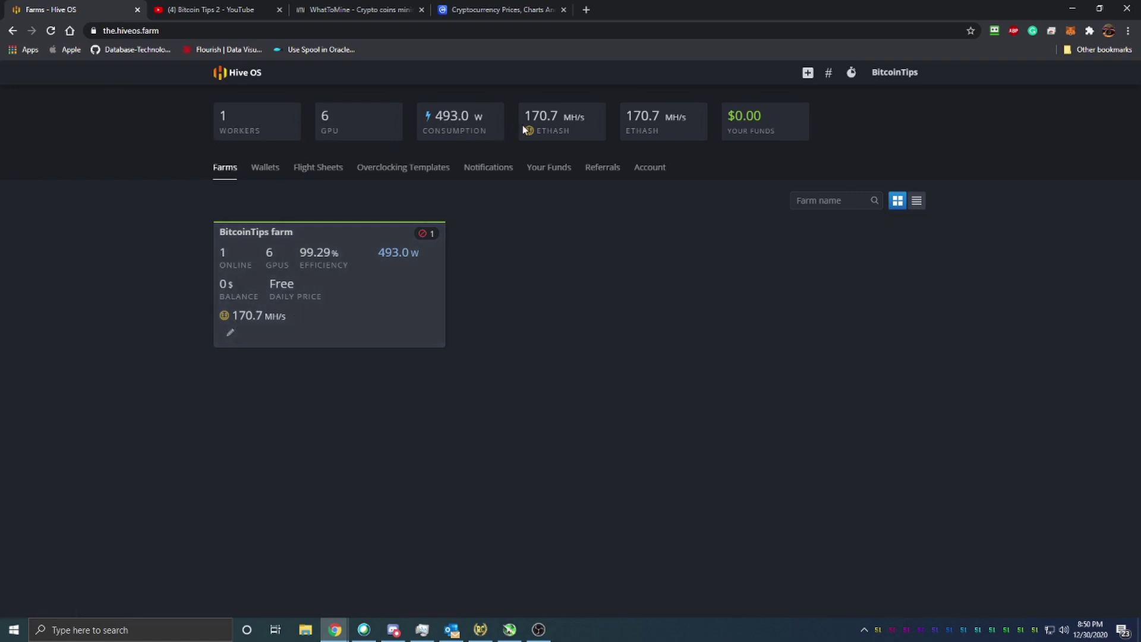
Toggle the farm summary tiles between GPU count, rig count, power and workers figures.
{"action": "left_click", "coordinate": [462, 124]}
{"action": "left_click", "coordinate": [388, 114]}
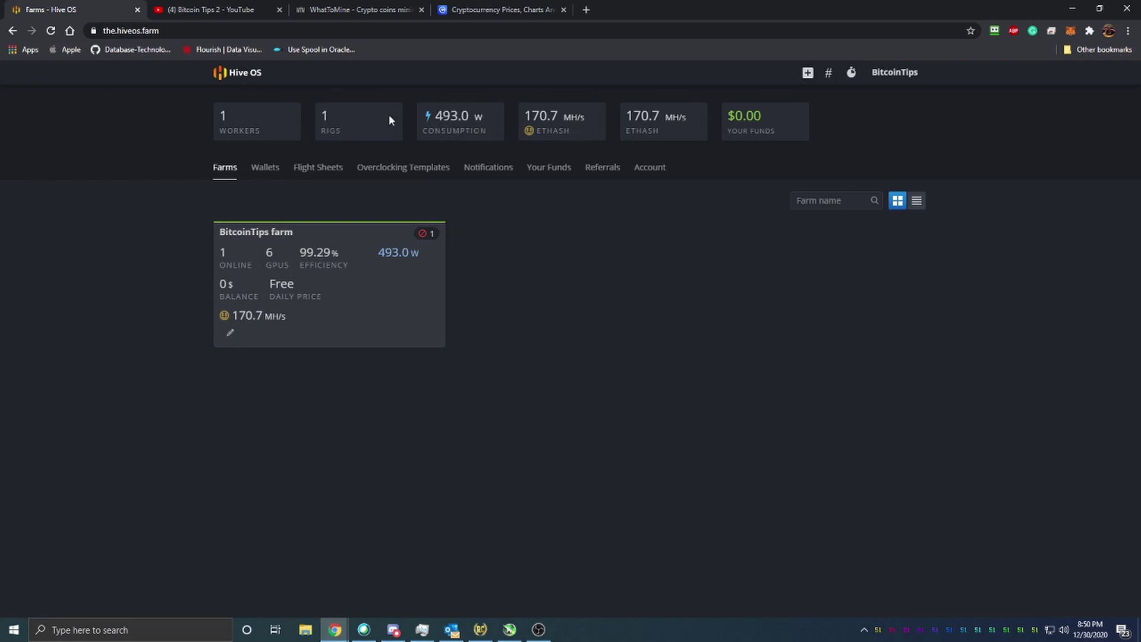
{"action": "left_click", "coordinate": [341, 114]}
{"action": "left_click", "coordinate": [342, 120]}
{"action": "left_click", "coordinate": [254, 114]}
{"action": "left_click", "coordinate": [320, 116]}
Open and cancel the Create New Farm form, then go to the Wallets page.
{"action": "left_click", "coordinate": [808, 72]}
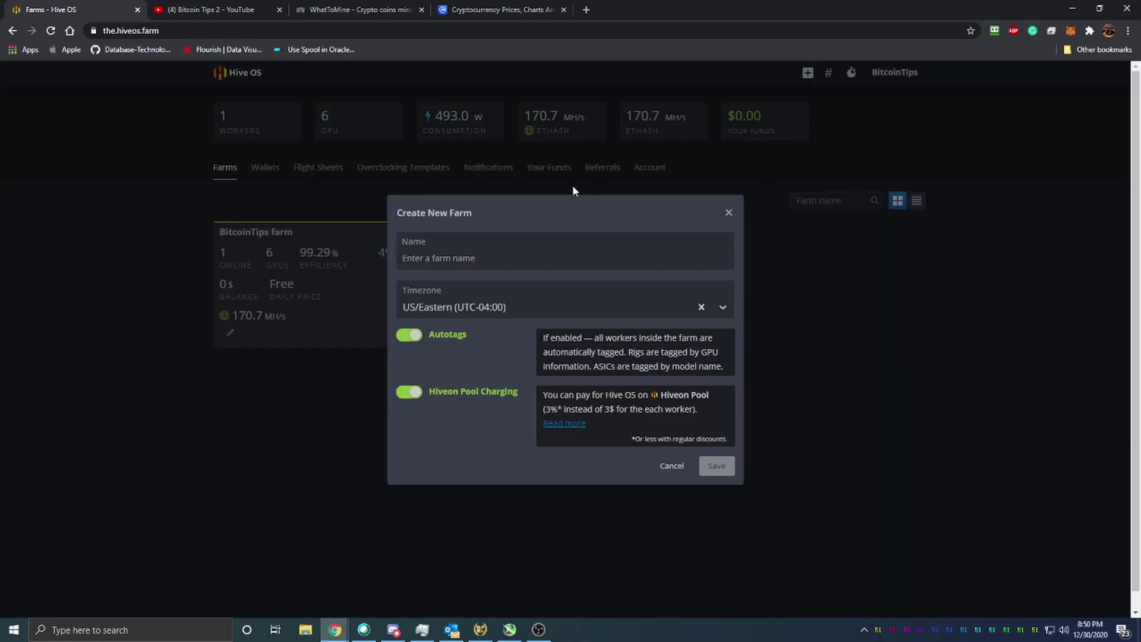
{"action": "left_click", "coordinate": [728, 213]}
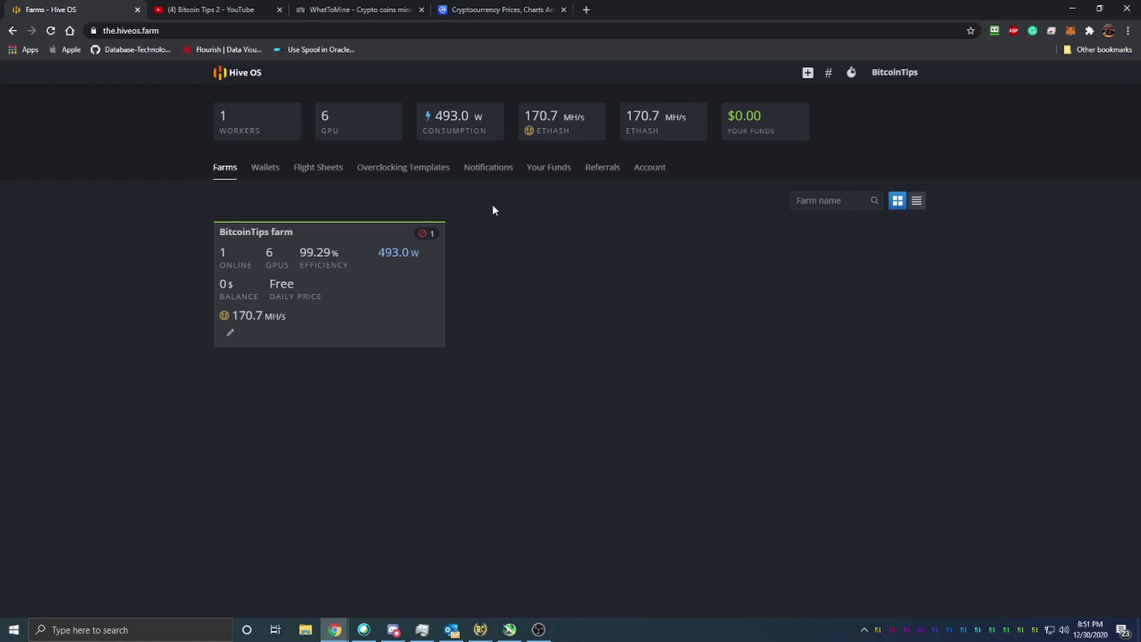
{"action": "left_click", "coordinate": [265, 173]}
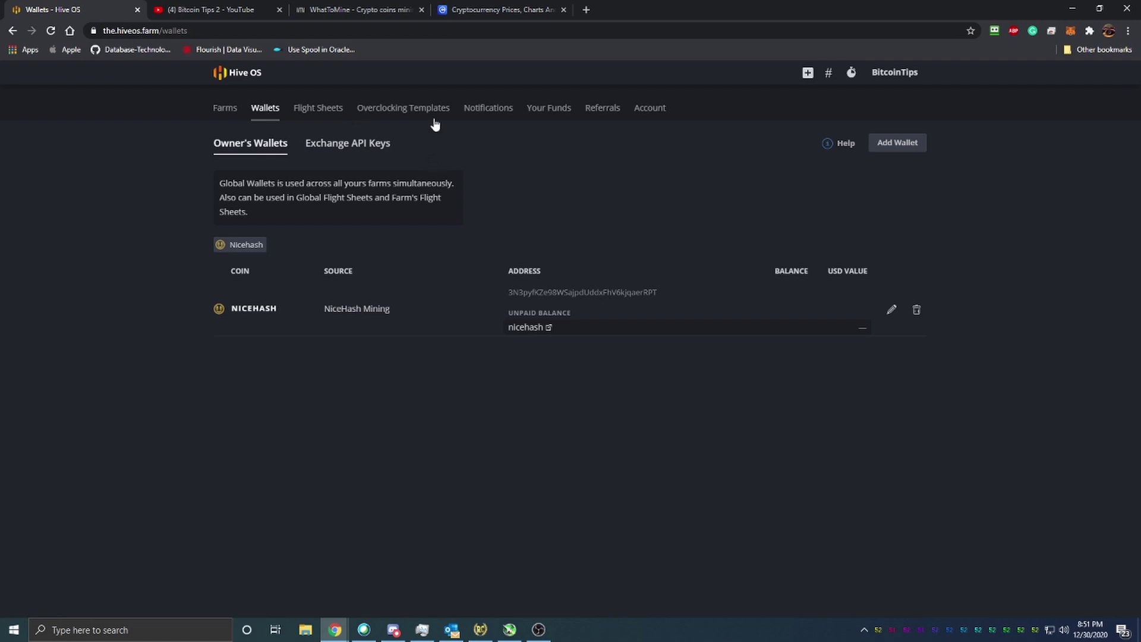
Start a flight sheet with ETH as the coin, finding no wallet options available.
{"action": "left_click", "coordinate": [318, 112]}
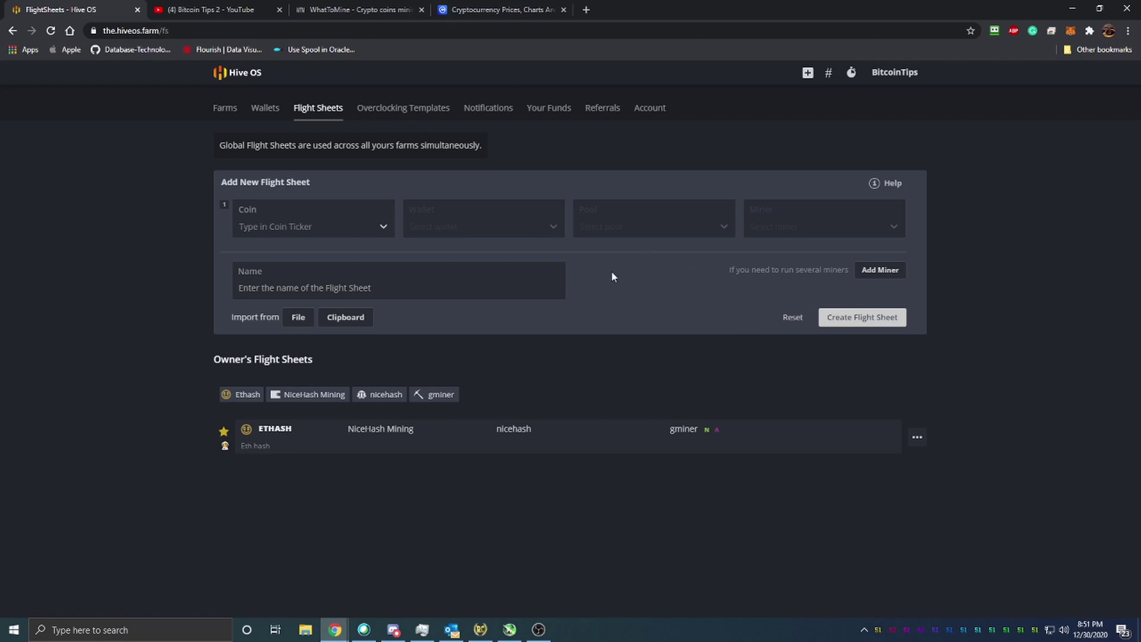
{"action": "left_click", "coordinate": [330, 225]}
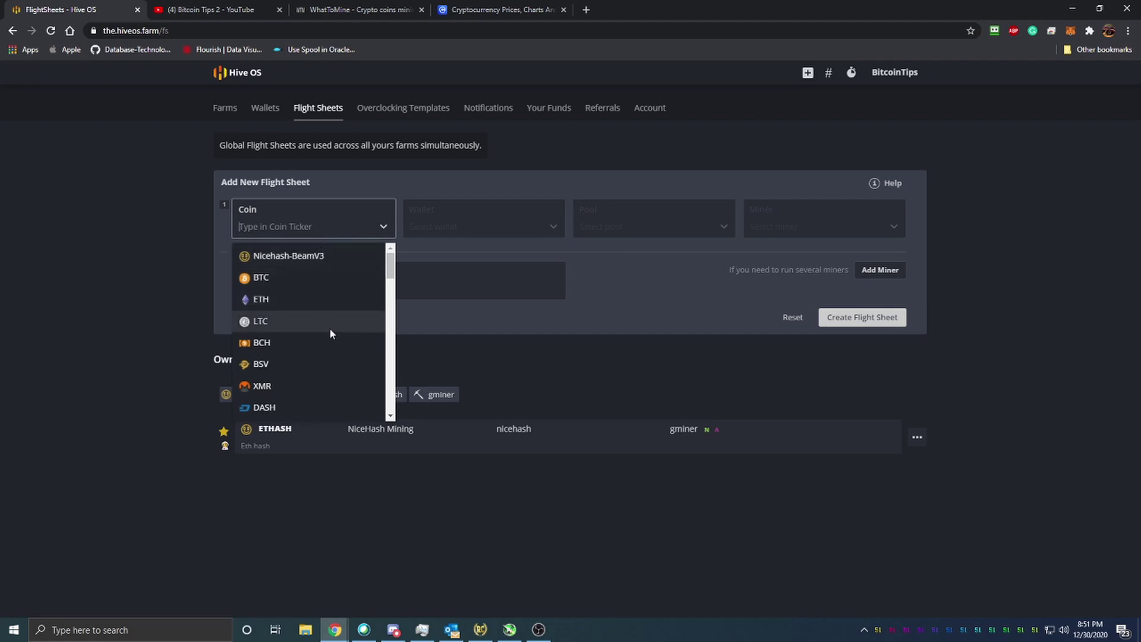
{"action": "left_click", "coordinate": [277, 300]}
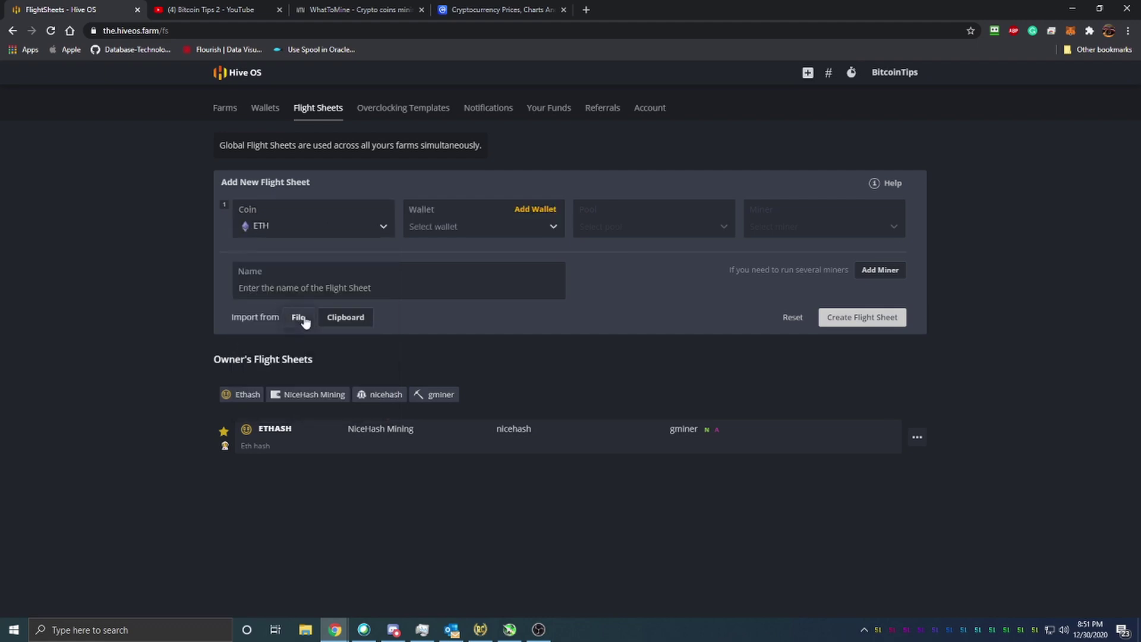
{"action": "left_click", "coordinate": [496, 220]}
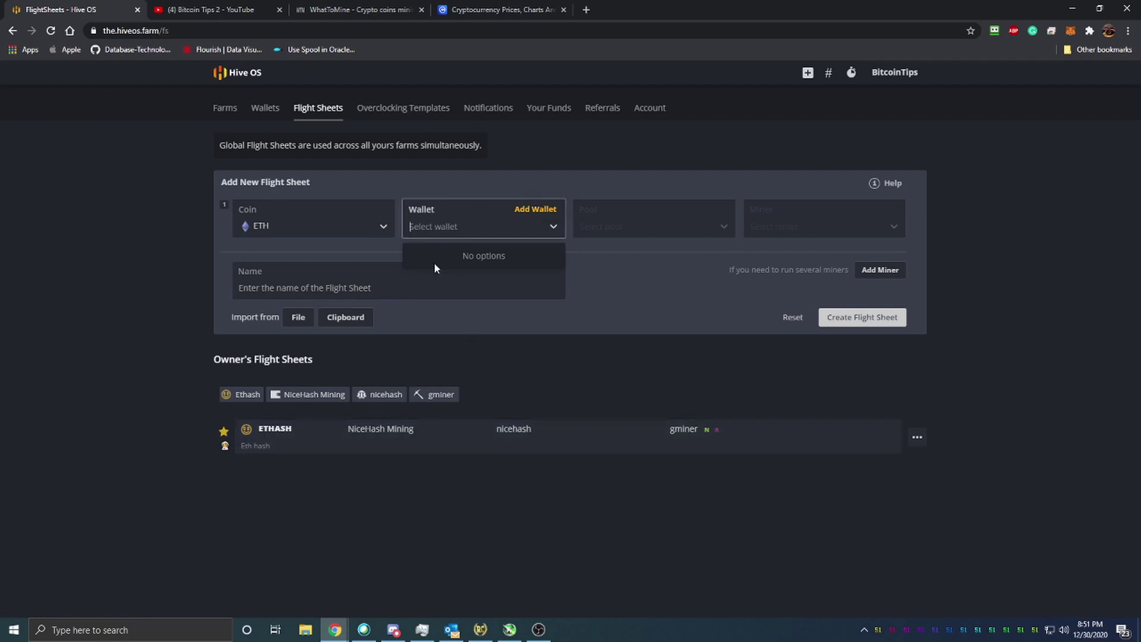
{"action": "left_click", "coordinate": [633, 224]}
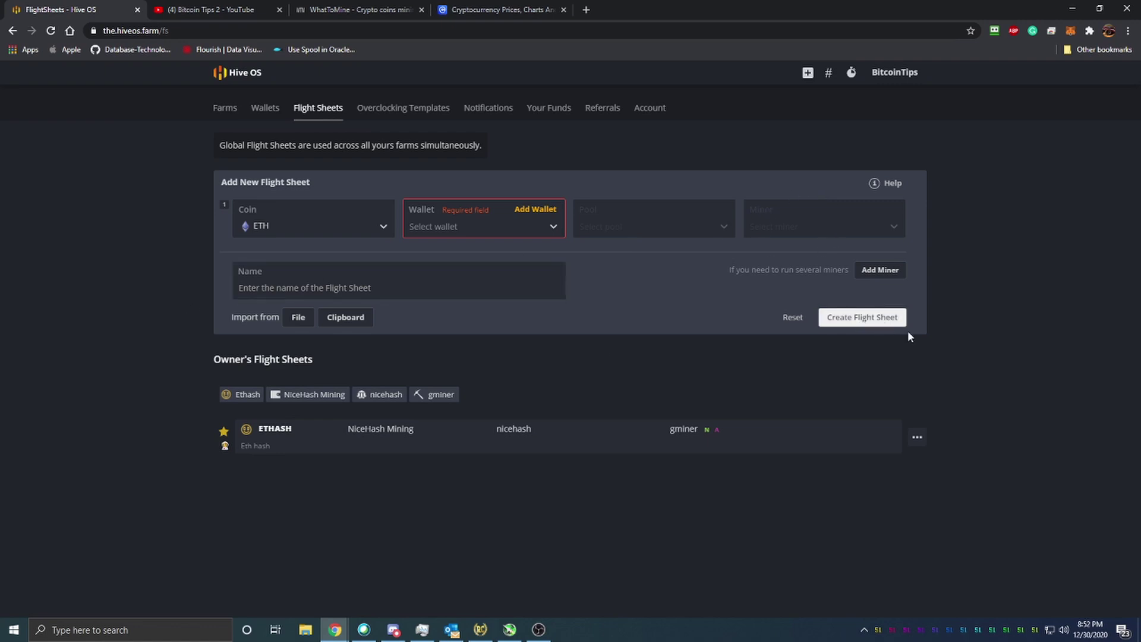
{"action": "key", "text": "alt+Tab"}
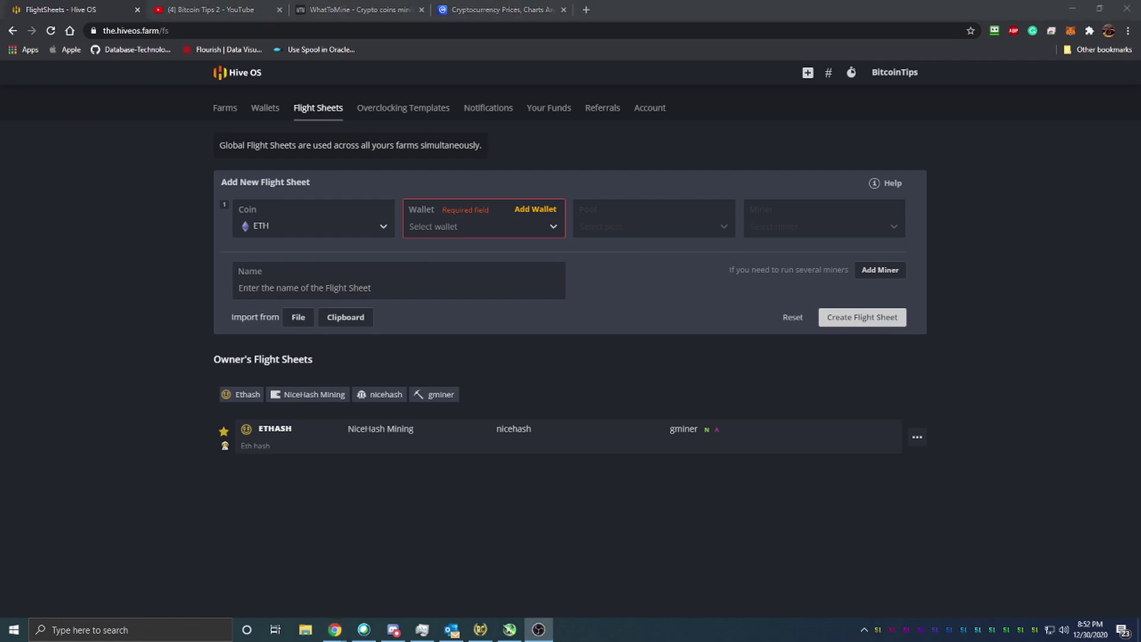
{"action": "left_click", "coordinate": [745, 341]}
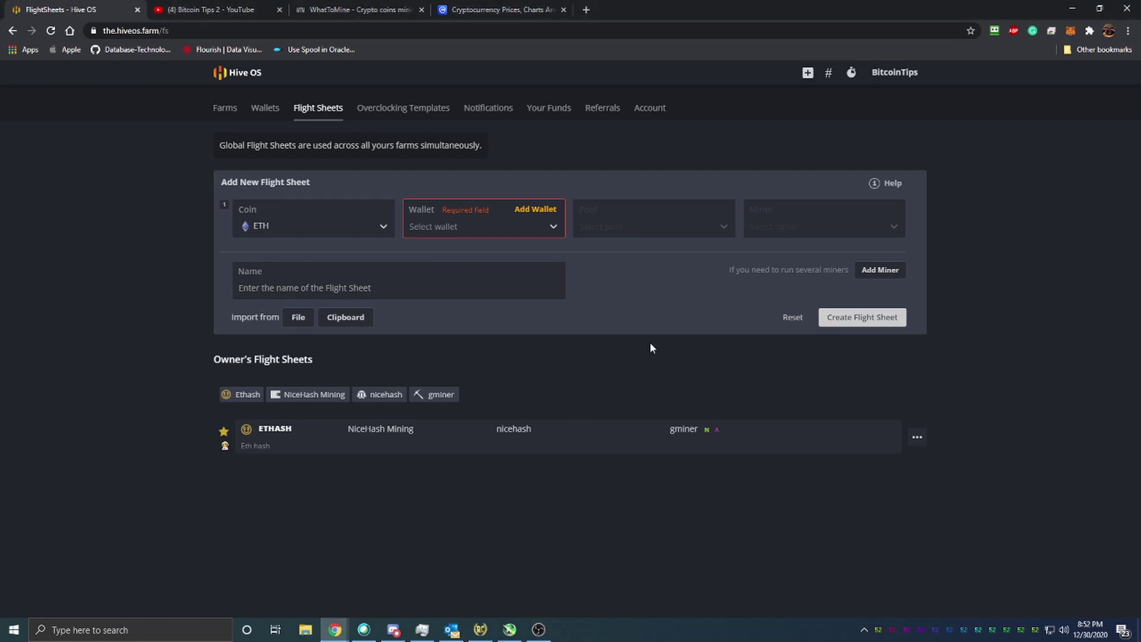
{"action": "left_click", "coordinate": [228, 113]}
{"action": "left_click", "coordinate": [288, 242]}
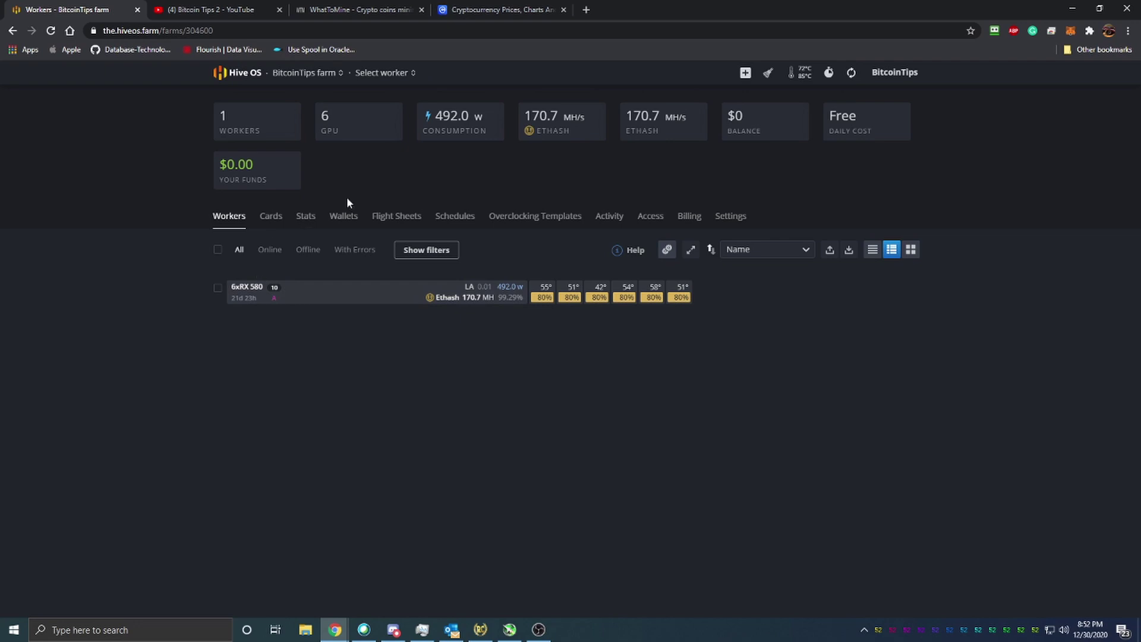
{"action": "left_click", "coordinate": [251, 288]}
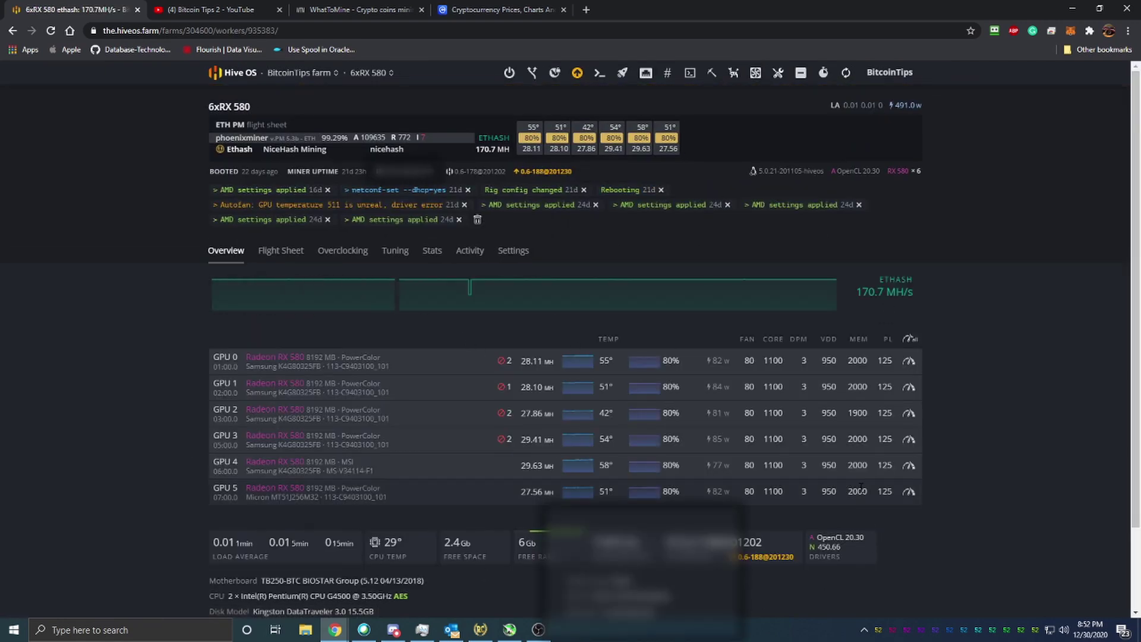
Review the rig's ETHASH flight sheet and scroll through the farm's other flight sheets.
{"action": "left_click", "coordinate": [283, 252]}
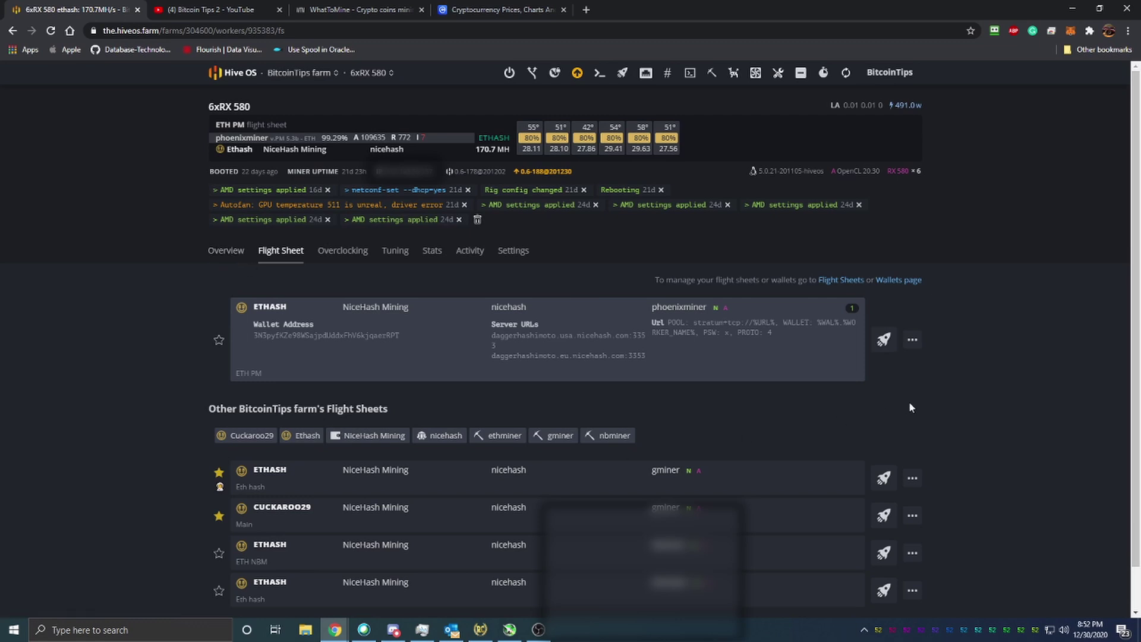
{"action": "scroll", "coordinate": [901, 409], "scroll_direction": "down", "scroll_amount": 1}
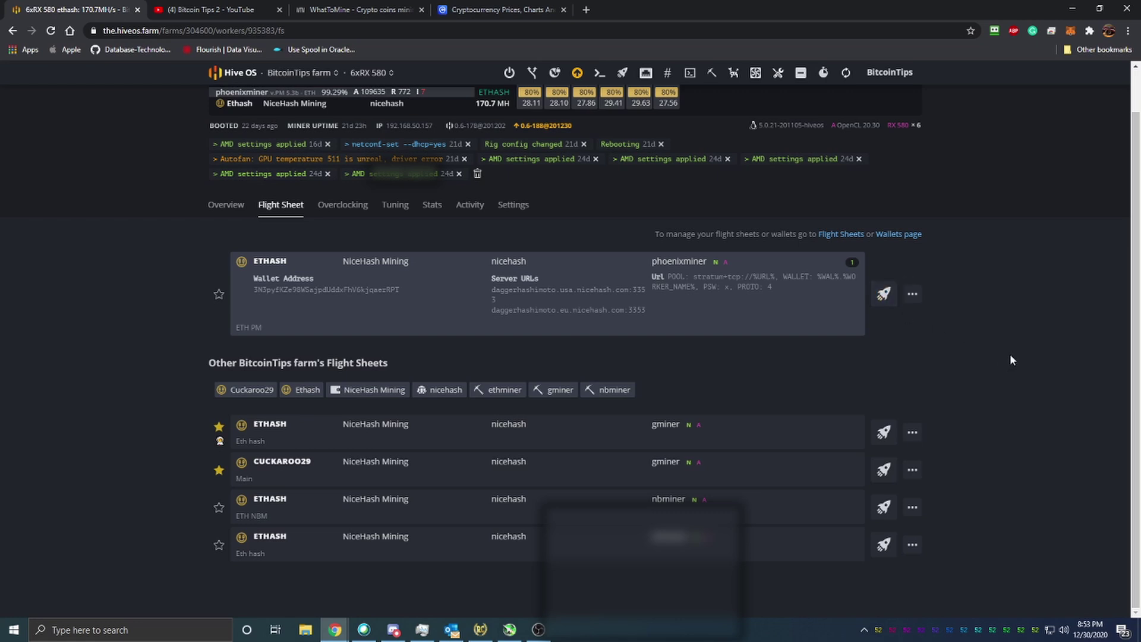
{"action": "scroll", "coordinate": [535, 297], "scroll_direction": "up", "scroll_amount": 2}
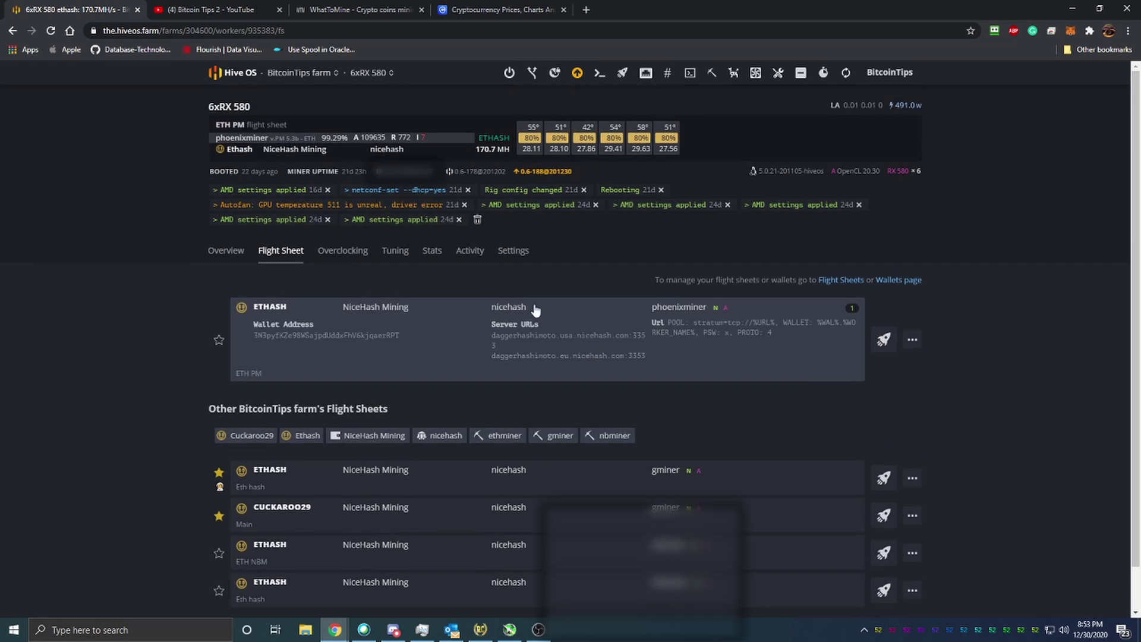
Back on the rig Overview, highlight the 99.29% accepted share ratio and check uptime details.
{"action": "left_click", "coordinate": [231, 250]}
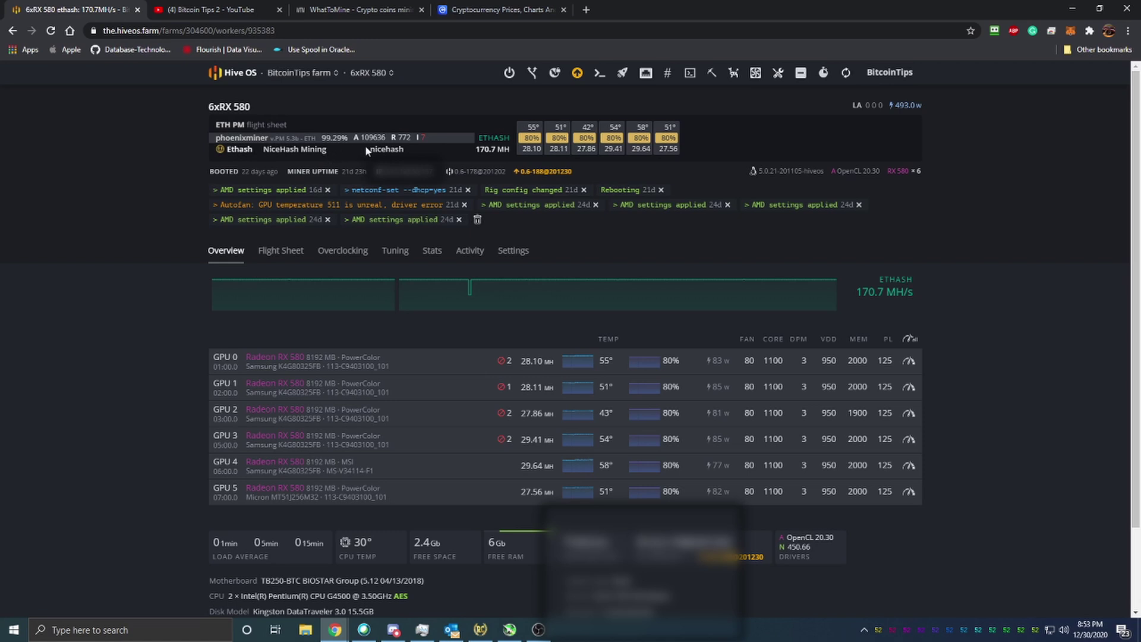
{"action": "left_click_drag", "start_coordinate": [322, 137], "coordinate": [390, 138]}
{"action": "left_click", "coordinate": [393, 137]}
{"action": "mouse_move", "coordinate": [243, 177]}
{"action": "mouse_move", "coordinate": [349, 179]}
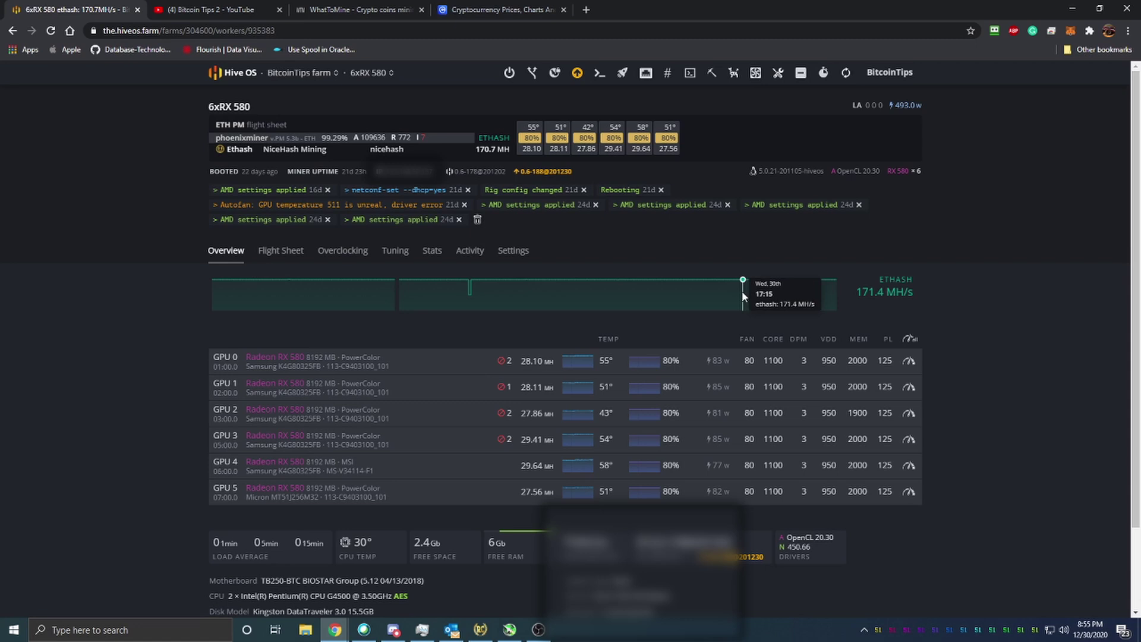
{"action": "scroll", "coordinate": [145, 354], "scroll_direction": "down", "scroll_amount": 2}
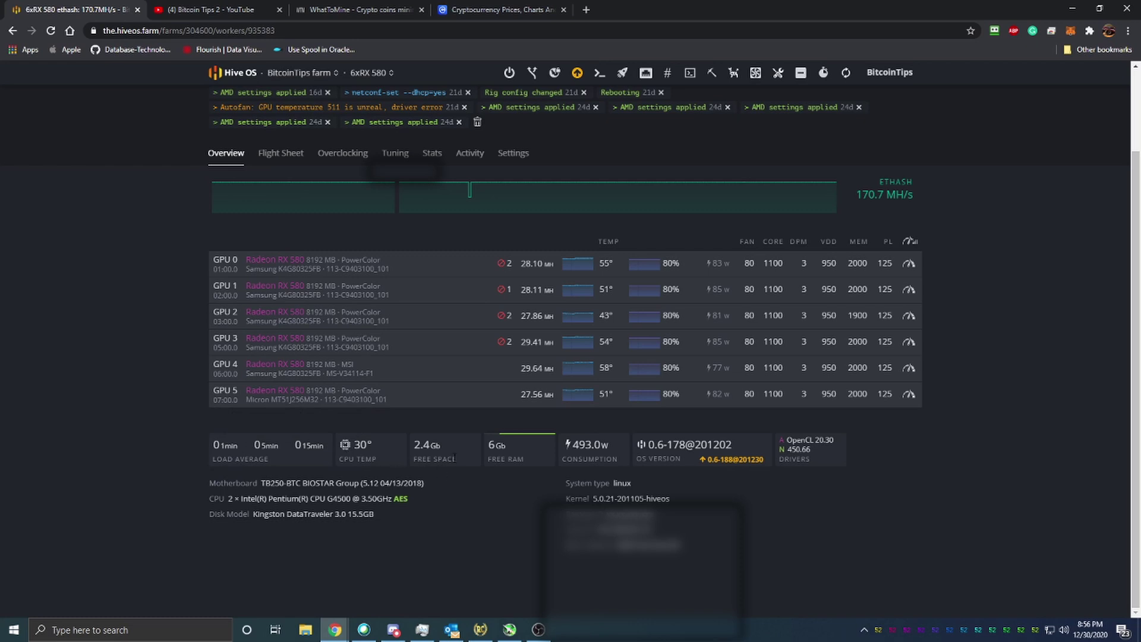
{"action": "left_click_drag", "start_coordinate": [442, 446], "coordinate": [415, 446]}
{"action": "left_click_drag", "start_coordinate": [526, 458], "coordinate": [490, 458]}
{"action": "left_click_drag", "start_coordinate": [262, 482], "coordinate": [610, 475]}
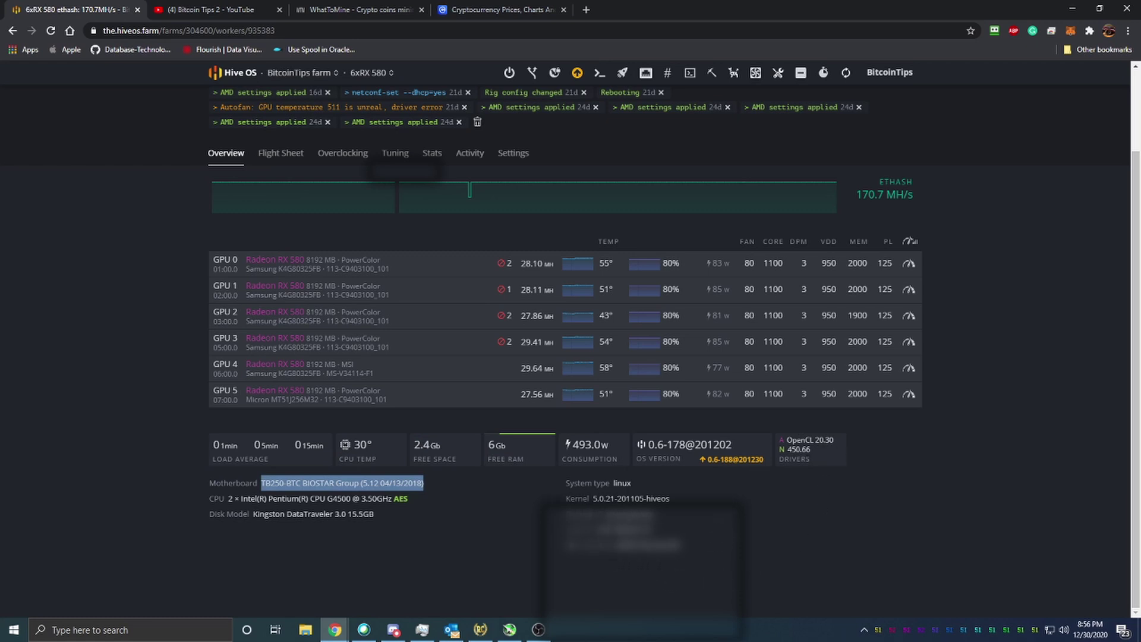
{"action": "left_click", "coordinate": [474, 510]}
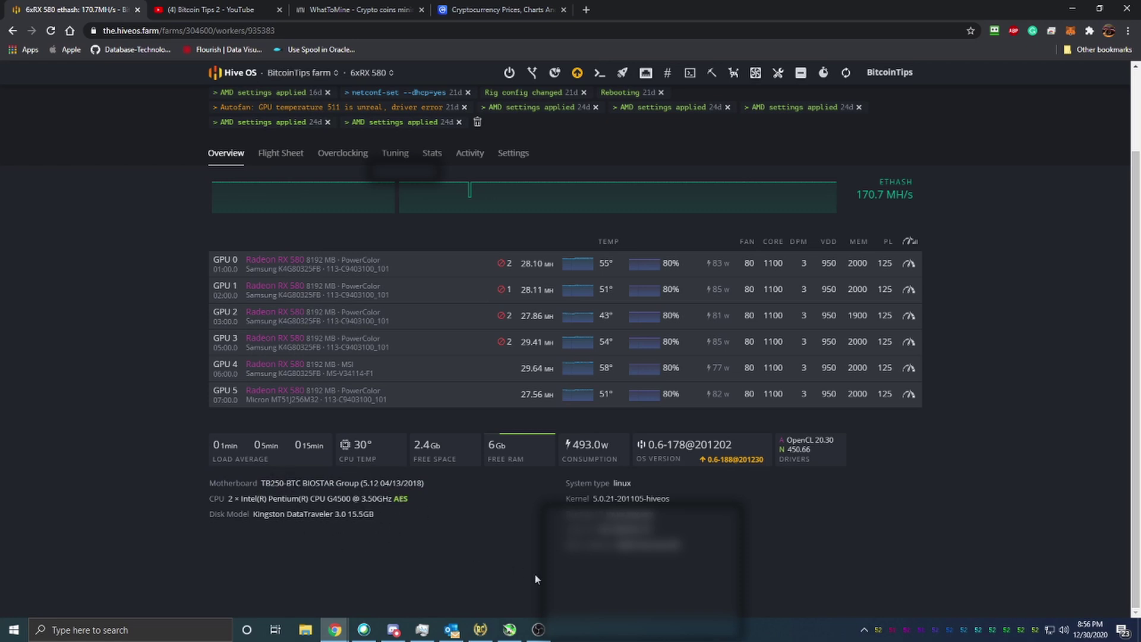
Scroll back to the top of the 6xRX 580 worker page.
{"action": "scroll", "coordinate": [535, 575], "scroll_direction": "up", "scroll_amount": 2}
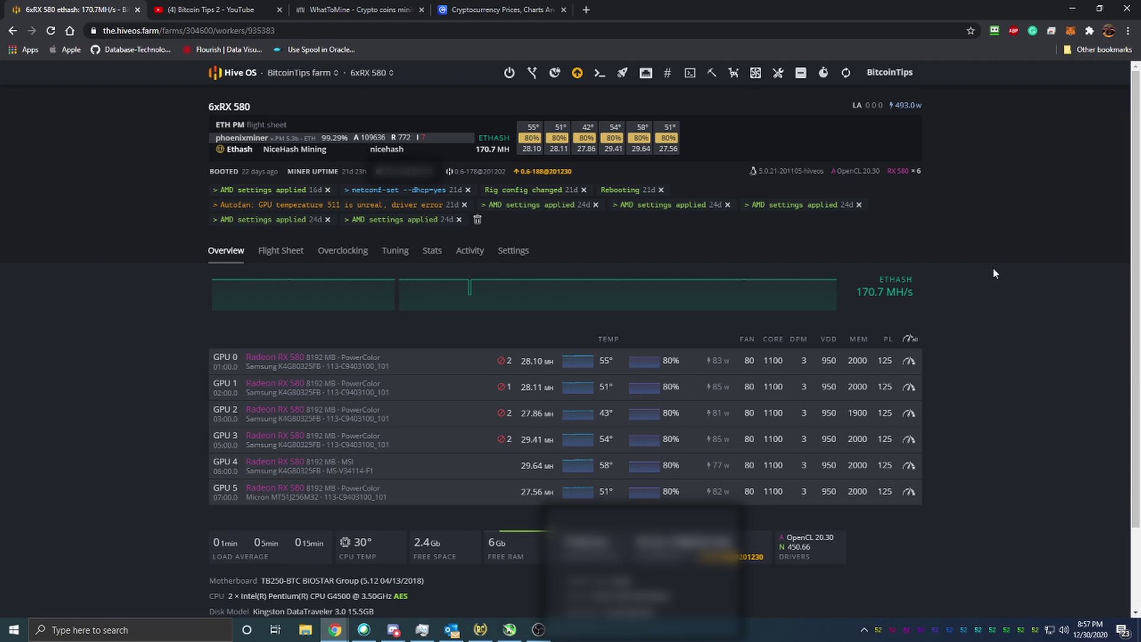
Run the WhatToMine profitability calculation for the entered cards and scroll to the results.
{"action": "left_click", "coordinate": [362, 9]}
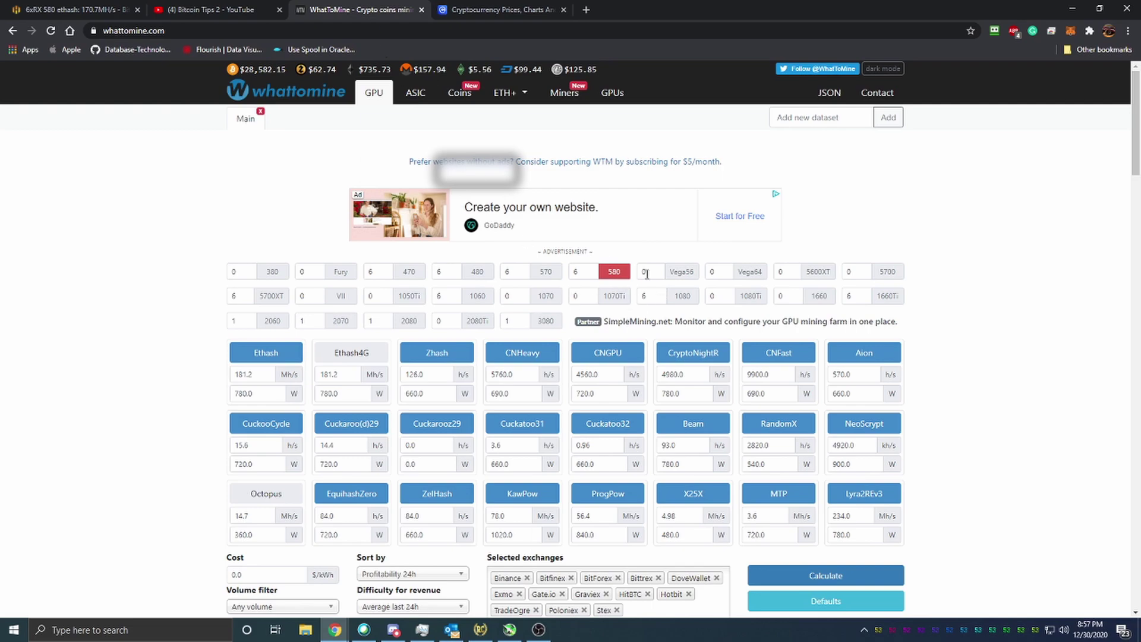
{"action": "left_click", "coordinate": [854, 572]}
{"action": "scroll", "coordinate": [329, 418], "scroll_direction": "down", "scroll_amount": 7}
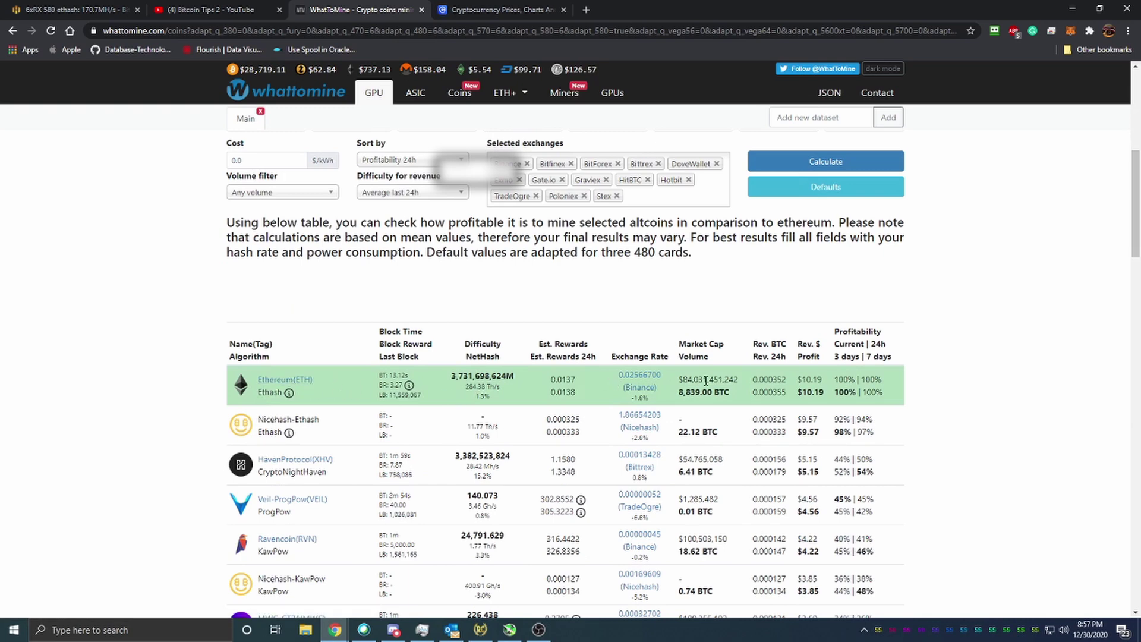
Highlight Ethereum's $10.19 and Nicehash-Ethash's $9.57 daily revenue in the results table.
{"action": "left_click_drag", "start_coordinate": [823, 384], "coordinate": [803, 387]}
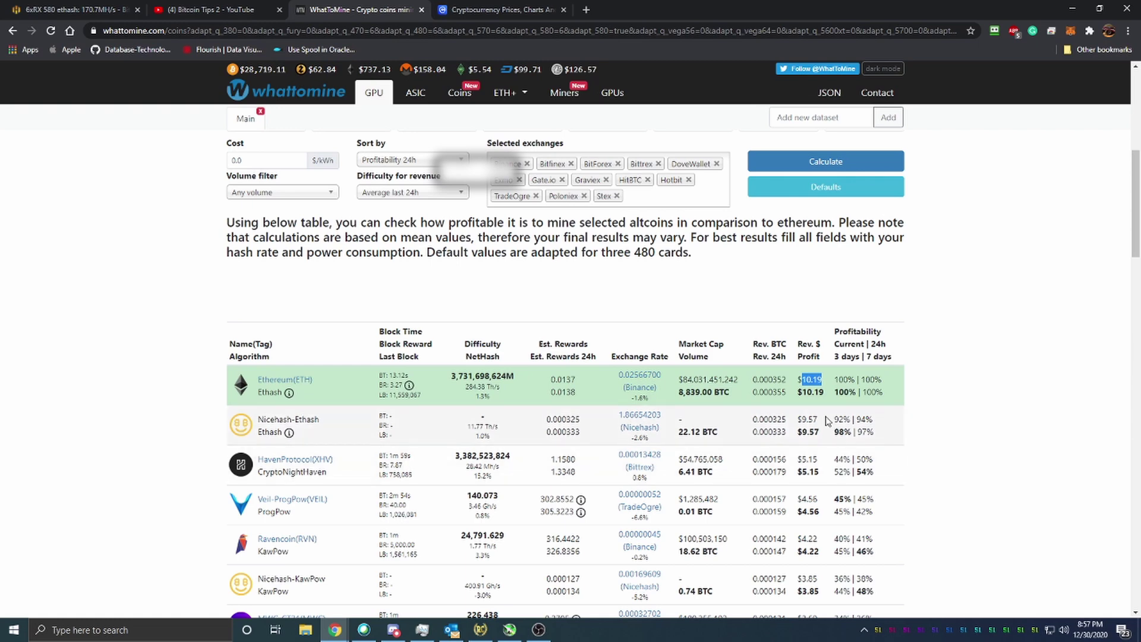
{"action": "left_click_drag", "start_coordinate": [819, 420], "coordinate": [801, 419]}
{"action": "left_click", "coordinate": [902, 428]}
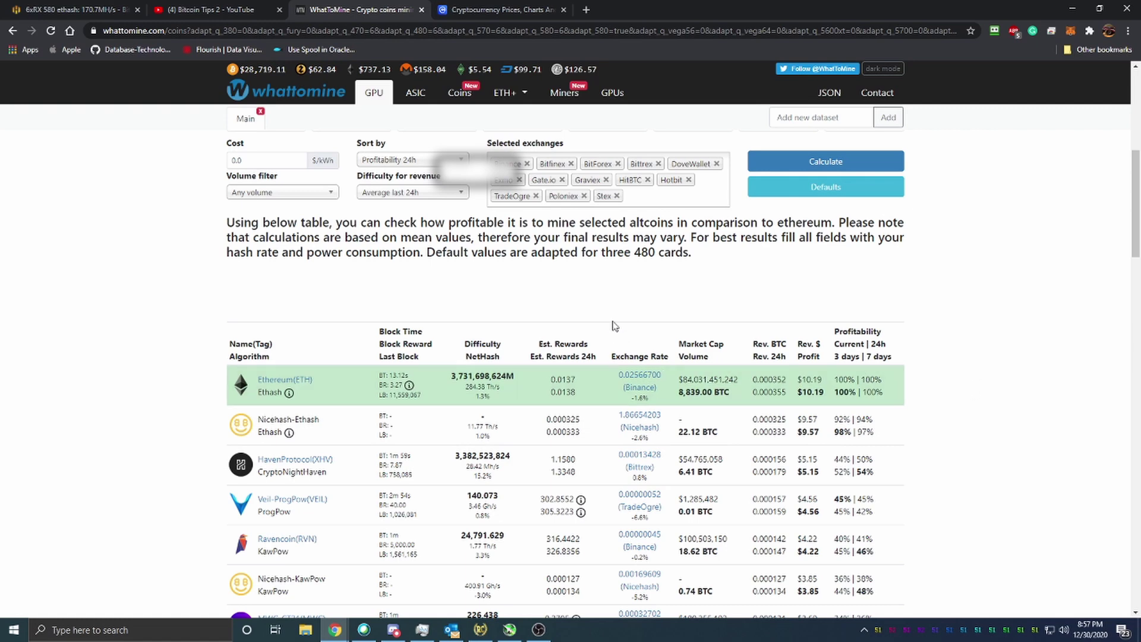
{"action": "scroll", "coordinate": [612, 324], "scroll_direction": "up", "scroll_amount": 3}
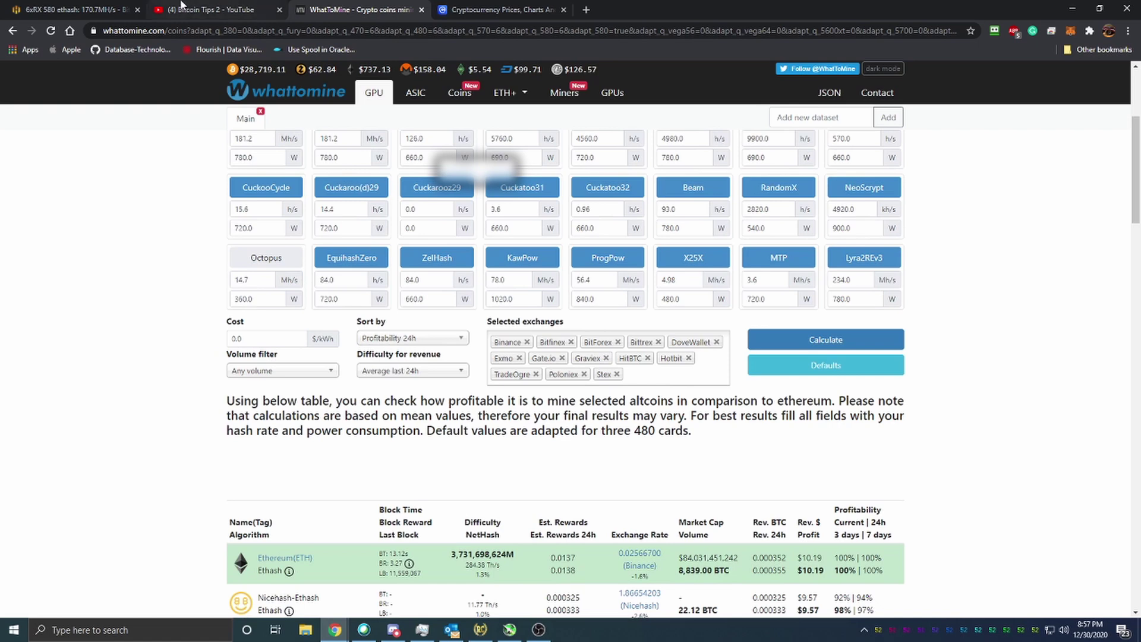
Return to the rig page and go through its flight sheet, overclocking and tuning pages.
{"action": "left_click", "coordinate": [97, 7]}
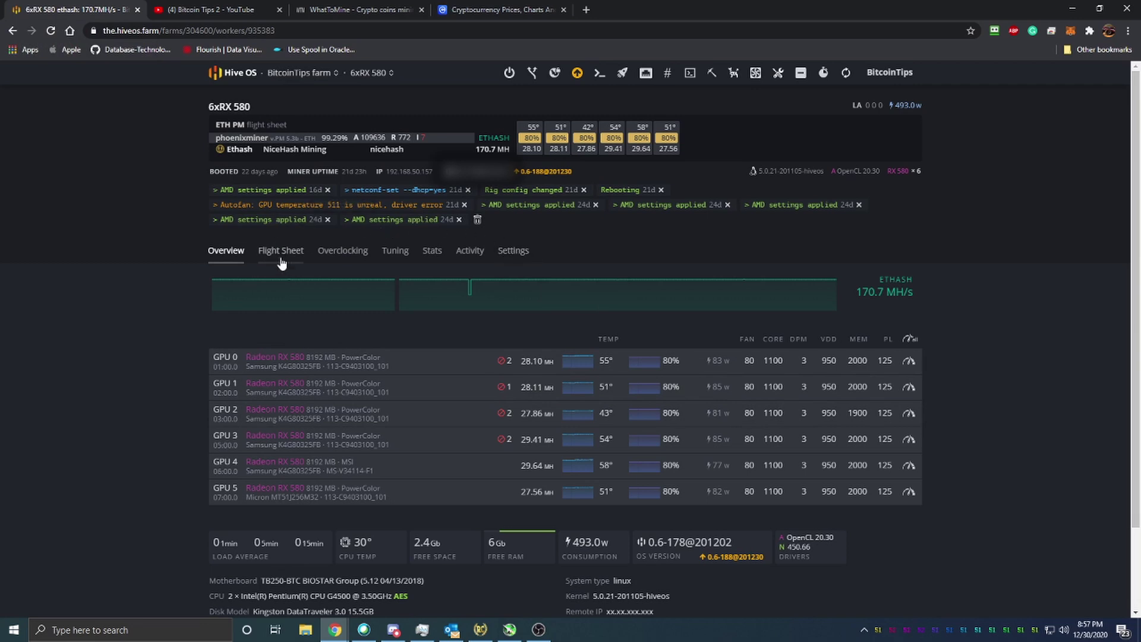
{"action": "left_click", "coordinate": [301, 253]}
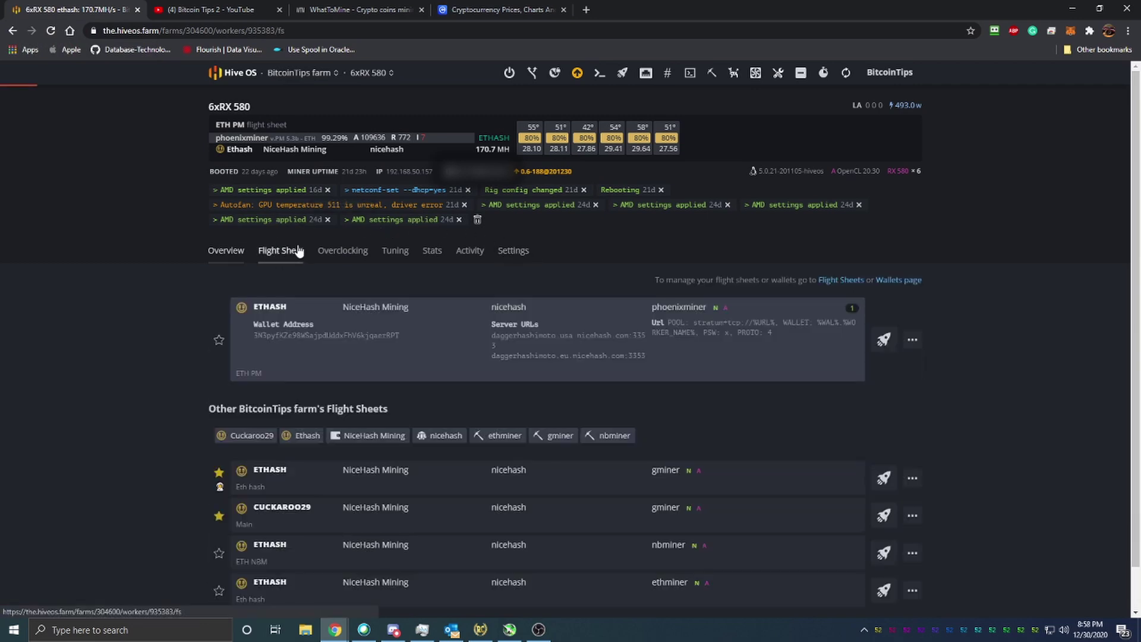
{"action": "left_click", "coordinate": [330, 252]}
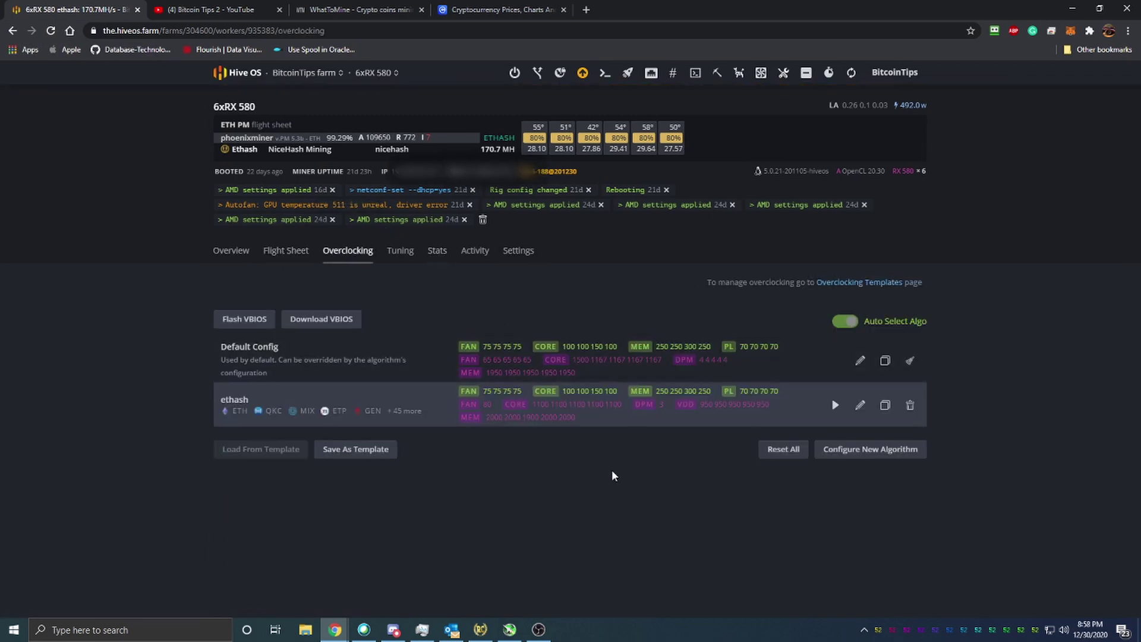
{"action": "left_click", "coordinate": [399, 251]}
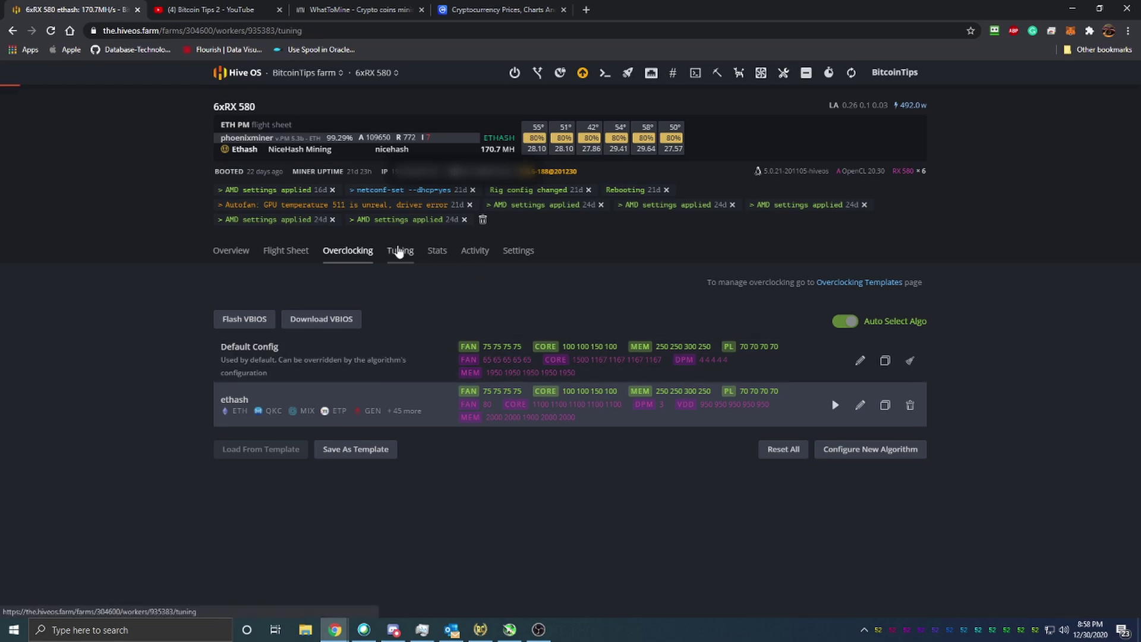
Review the rig's TEMP, FAN, POWER and ETHASH hashrate stats charts.
{"action": "left_click", "coordinate": [439, 254]}
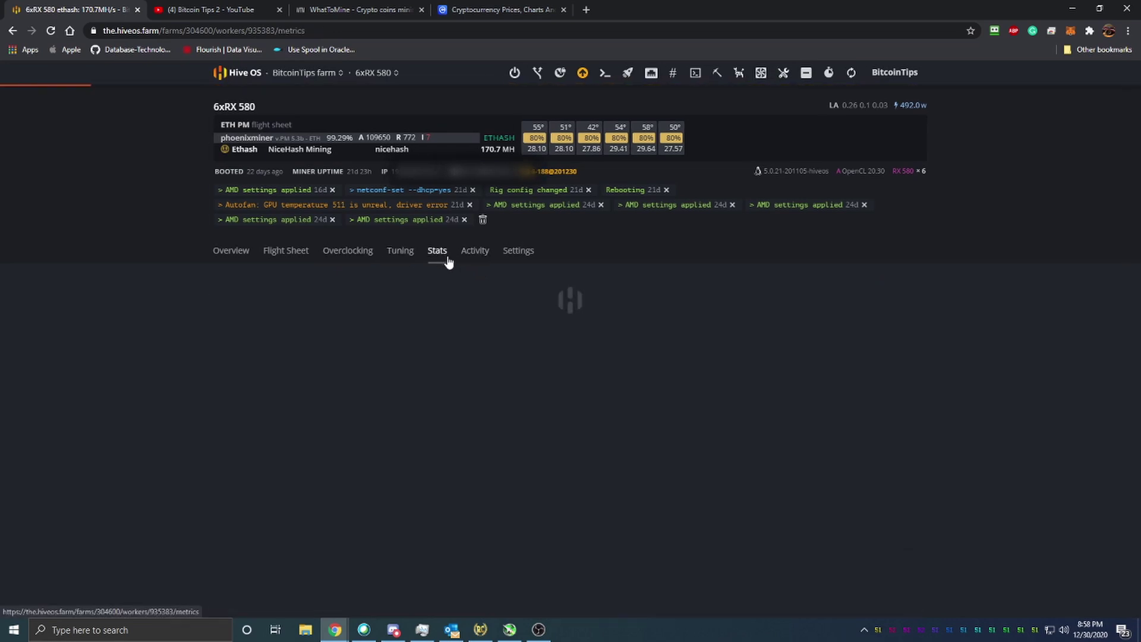
{"action": "scroll", "coordinate": [523, 427], "scroll_direction": "down", "scroll_amount": 1}
{"action": "scroll", "coordinate": [477, 419], "scroll_direction": "down", "scroll_amount": 5}
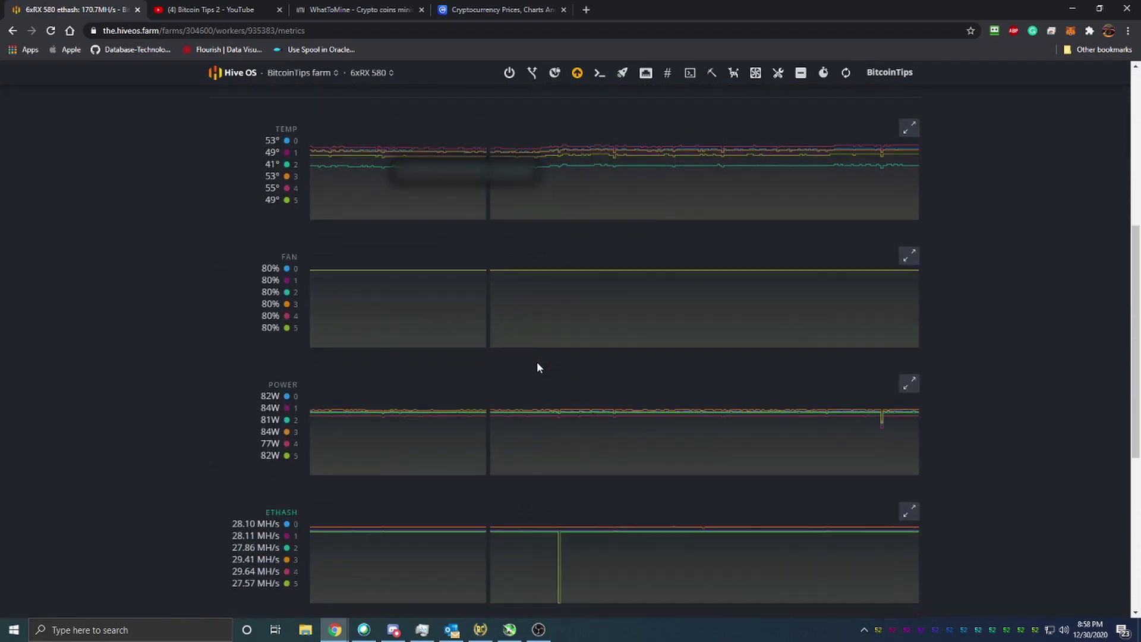
{"action": "scroll", "coordinate": [537, 368], "scroll_direction": "down", "scroll_amount": 2}
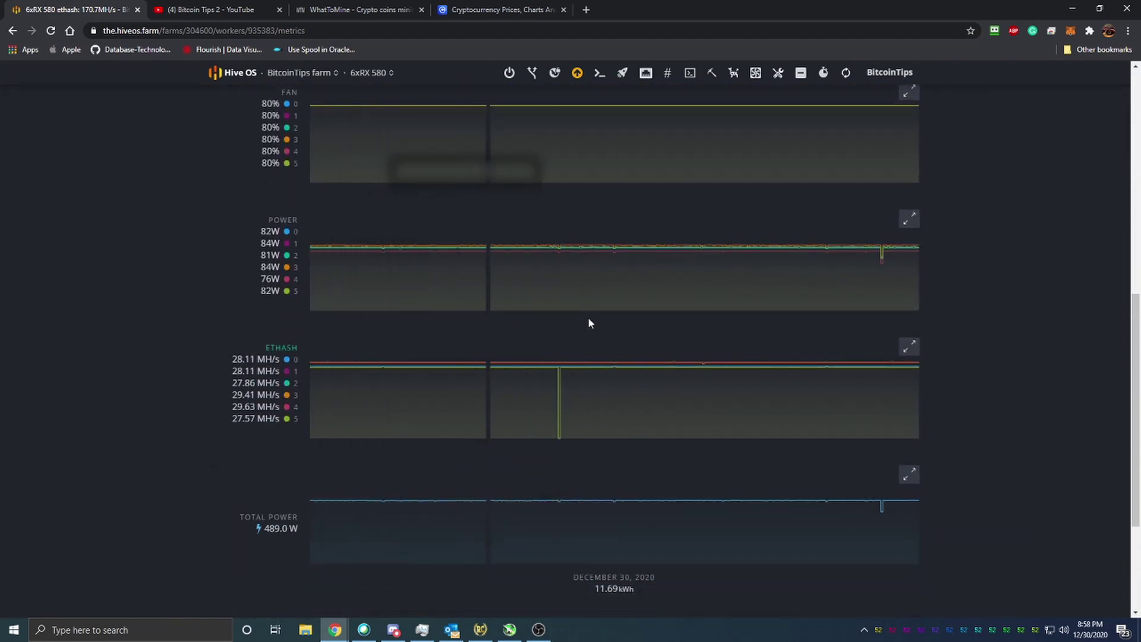
{"action": "scroll", "coordinate": [532, 439], "scroll_direction": "up", "scroll_amount": 6}
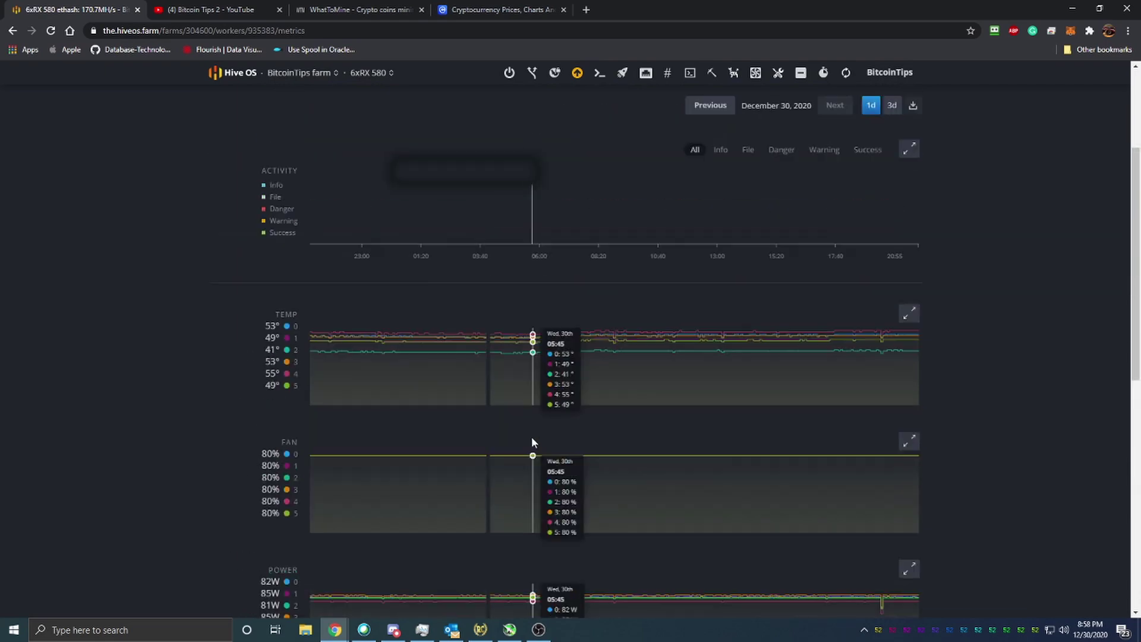
{"action": "scroll", "coordinate": [531, 442], "scroll_direction": "up", "scroll_amount": 1}
Show the rig's activity log and jump to page 5, with month-old flight sheet and AMD config entries.
{"action": "left_click", "coordinate": [473, 132]}
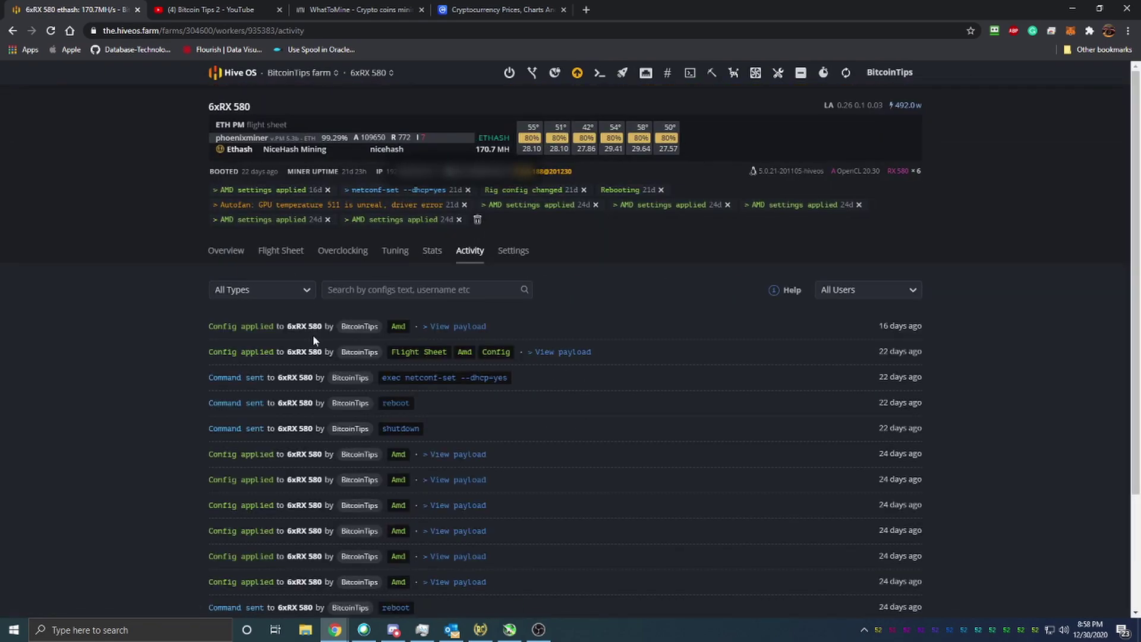
{"action": "scroll", "coordinate": [333, 356], "scroll_direction": "down", "scroll_amount": 3}
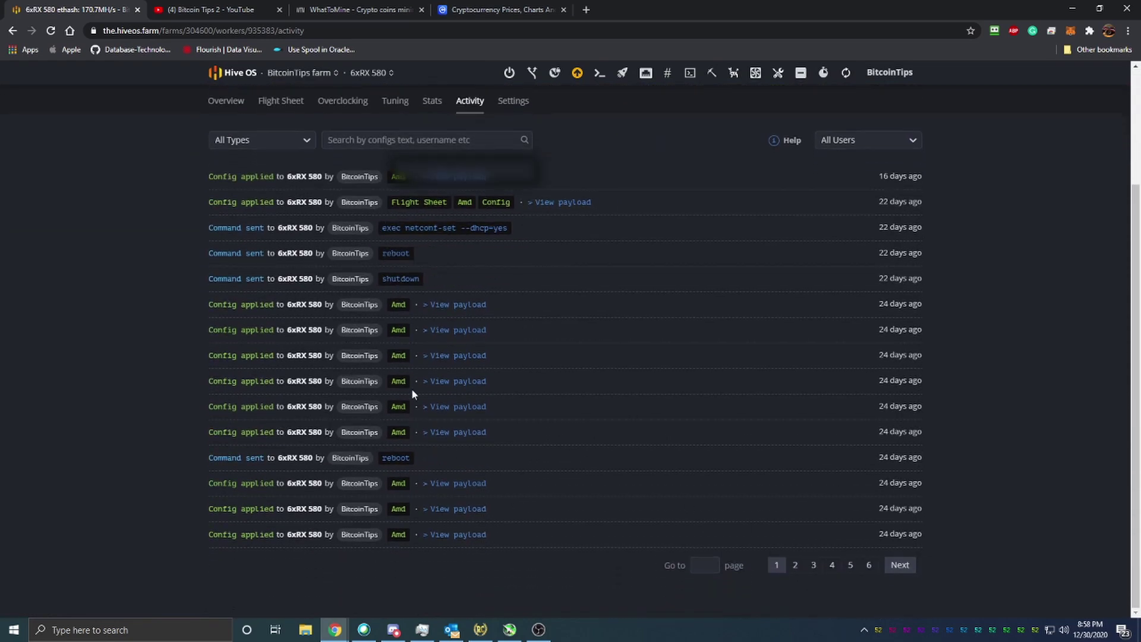
{"action": "scroll", "coordinate": [411, 387], "scroll_direction": "up", "scroll_amount": 3}
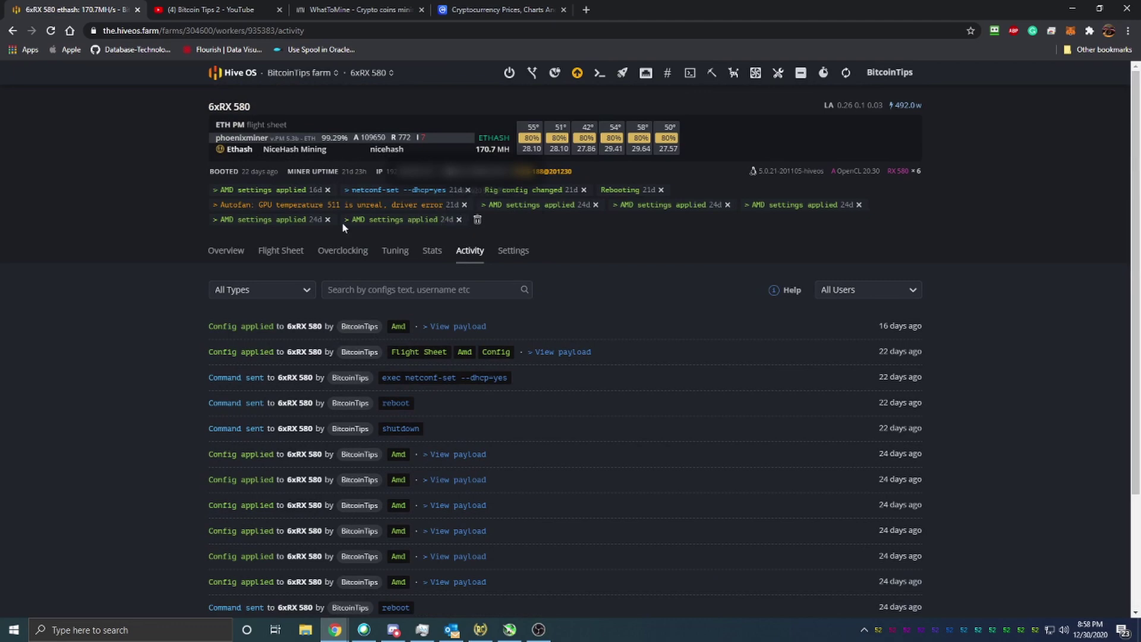
{"action": "scroll", "coordinate": [582, 369], "scroll_direction": "down", "scroll_amount": 3}
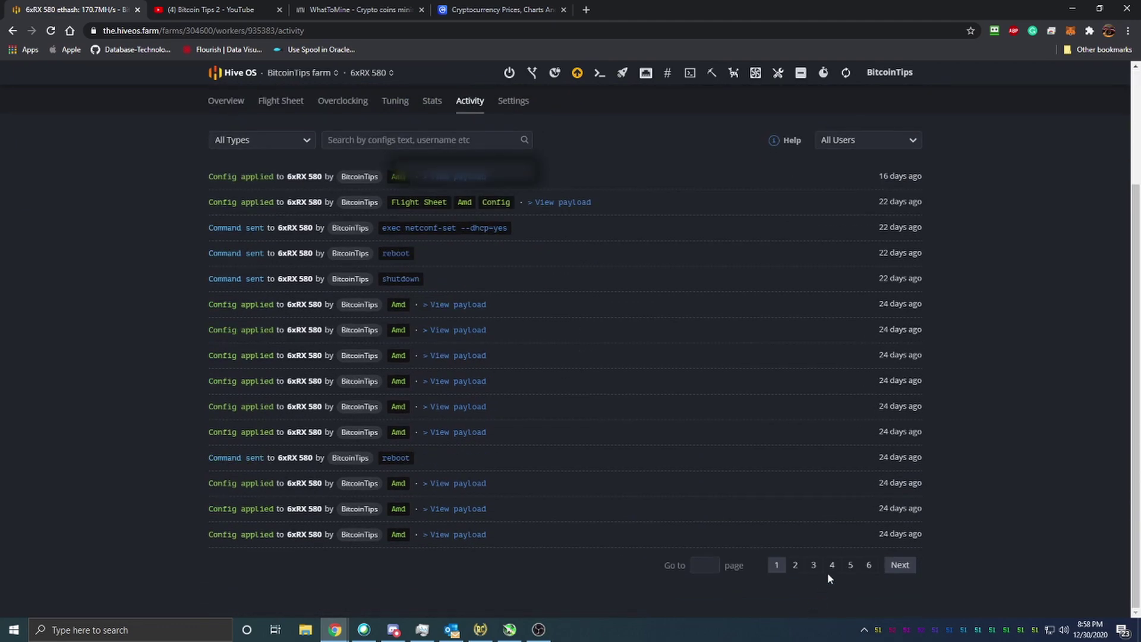
{"action": "left_click", "coordinate": [851, 565]}
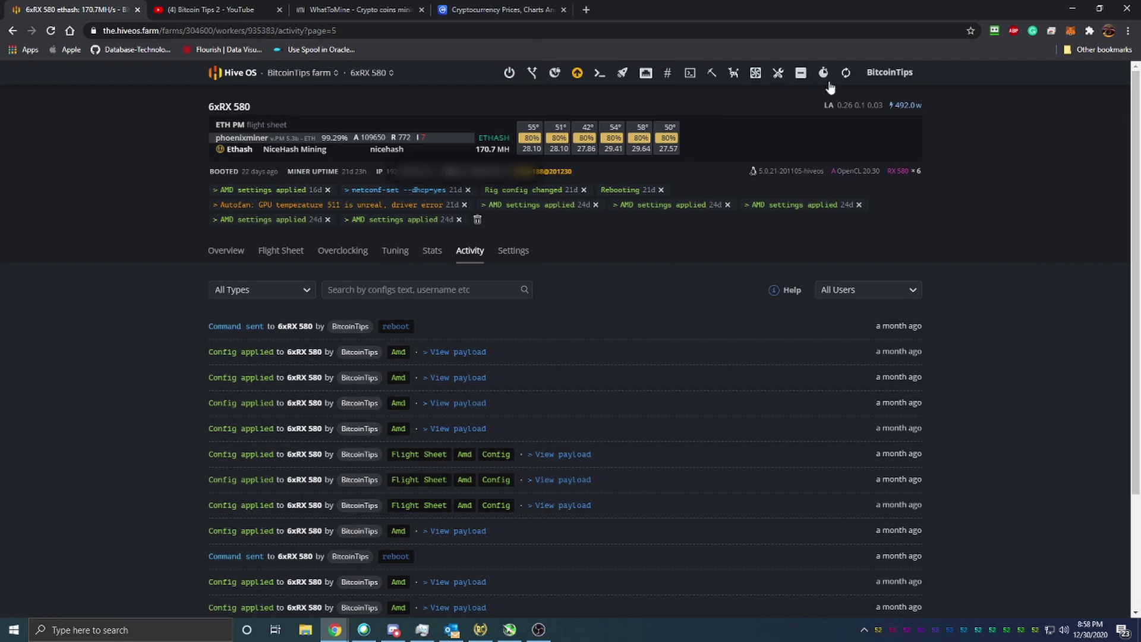
{"action": "left_click", "coordinate": [517, 80]}
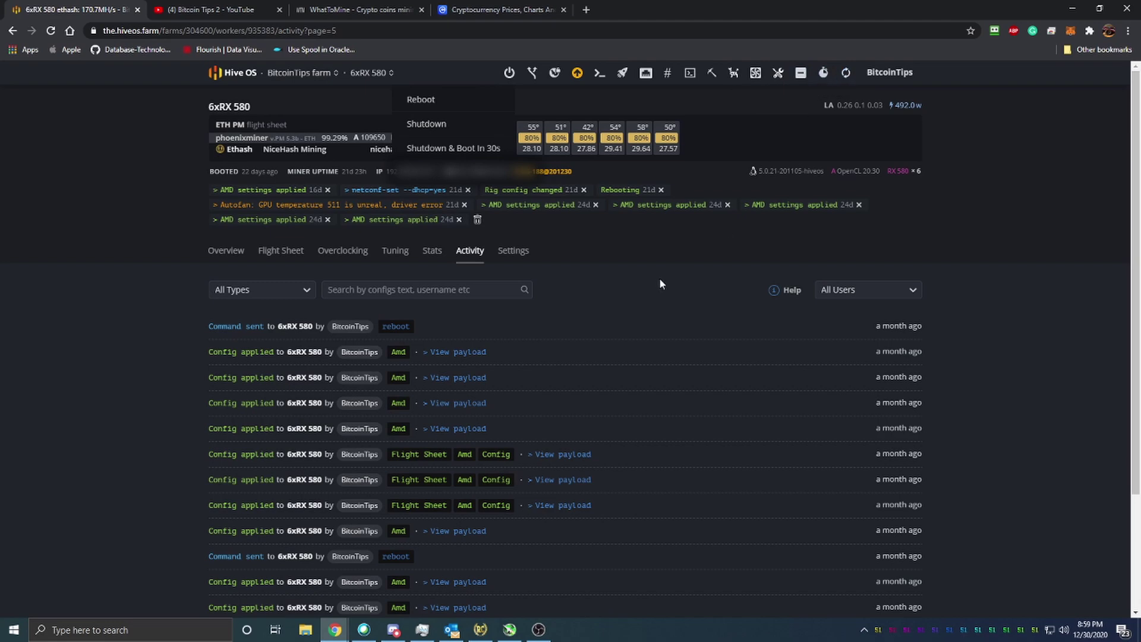
{"action": "left_click", "coordinate": [159, 170]}
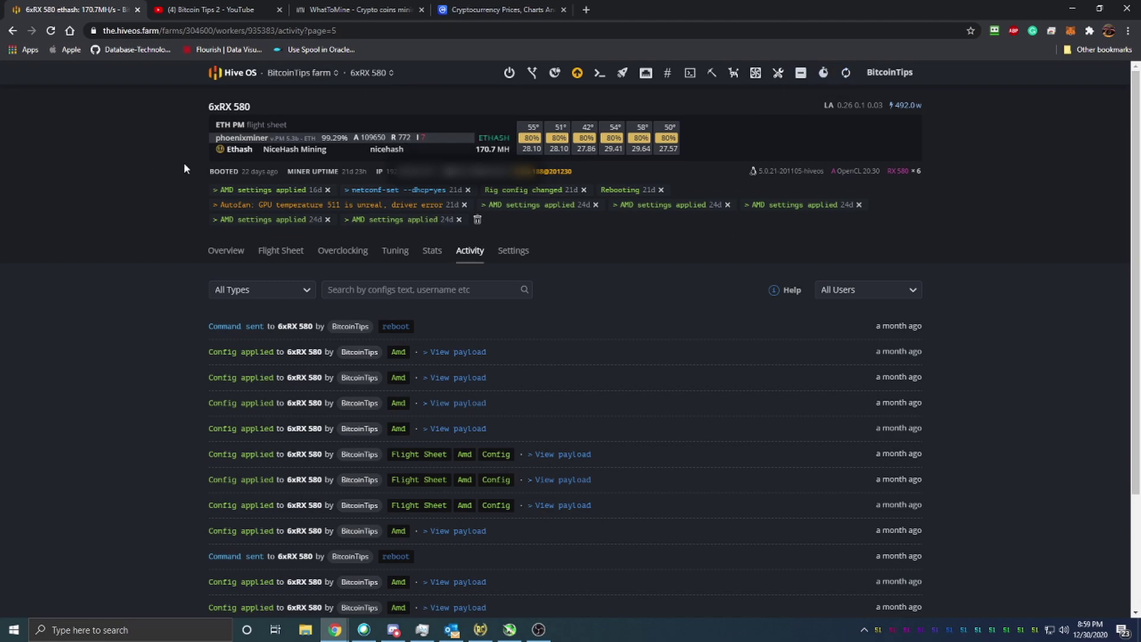
Go back to Farms, where BitcoinTips shows 6 GPUs at 170.7 MH/s and 491.0 W.
{"action": "left_click", "coordinate": [243, 78]}
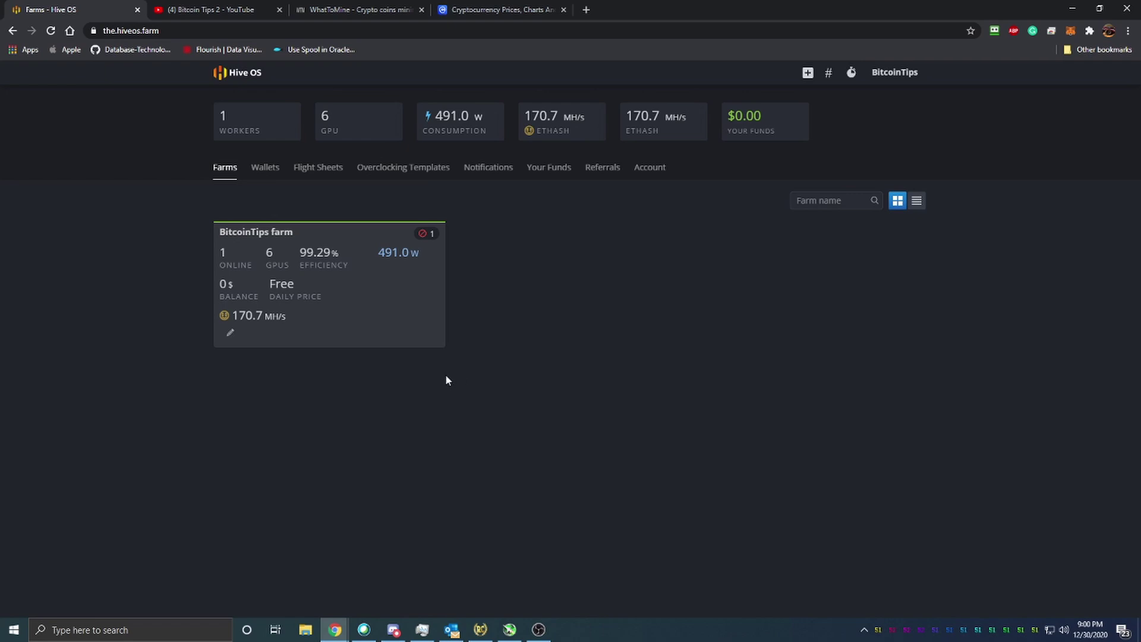
Switch to the browser tab with the Bitcoin Tips 2 YouTube channel home page.
{"action": "left_click", "coordinate": [208, 11]}
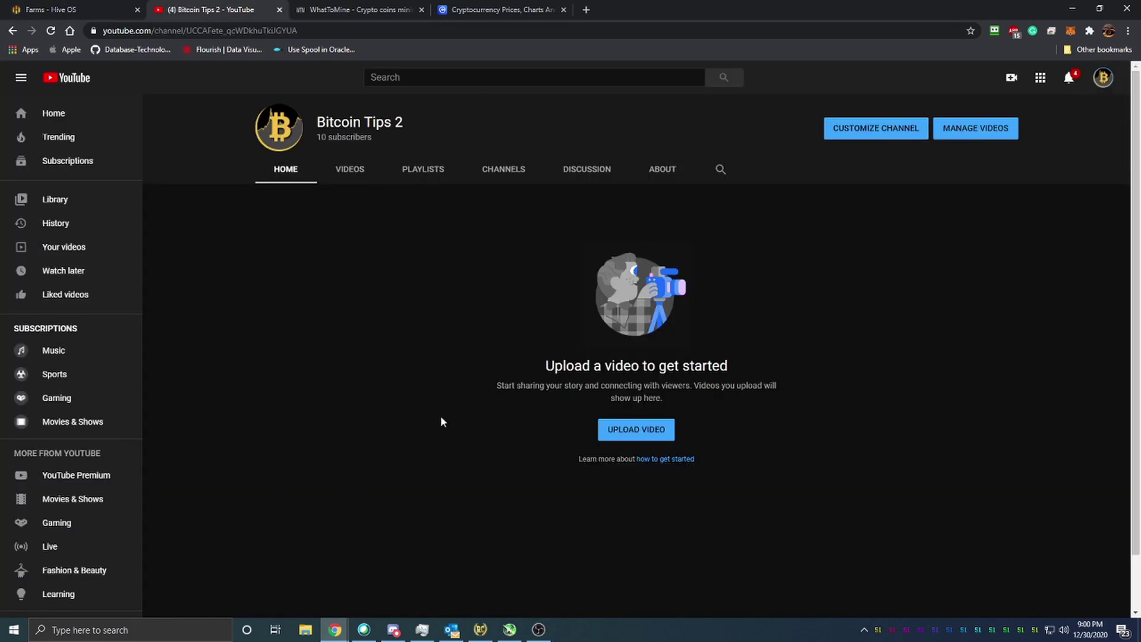